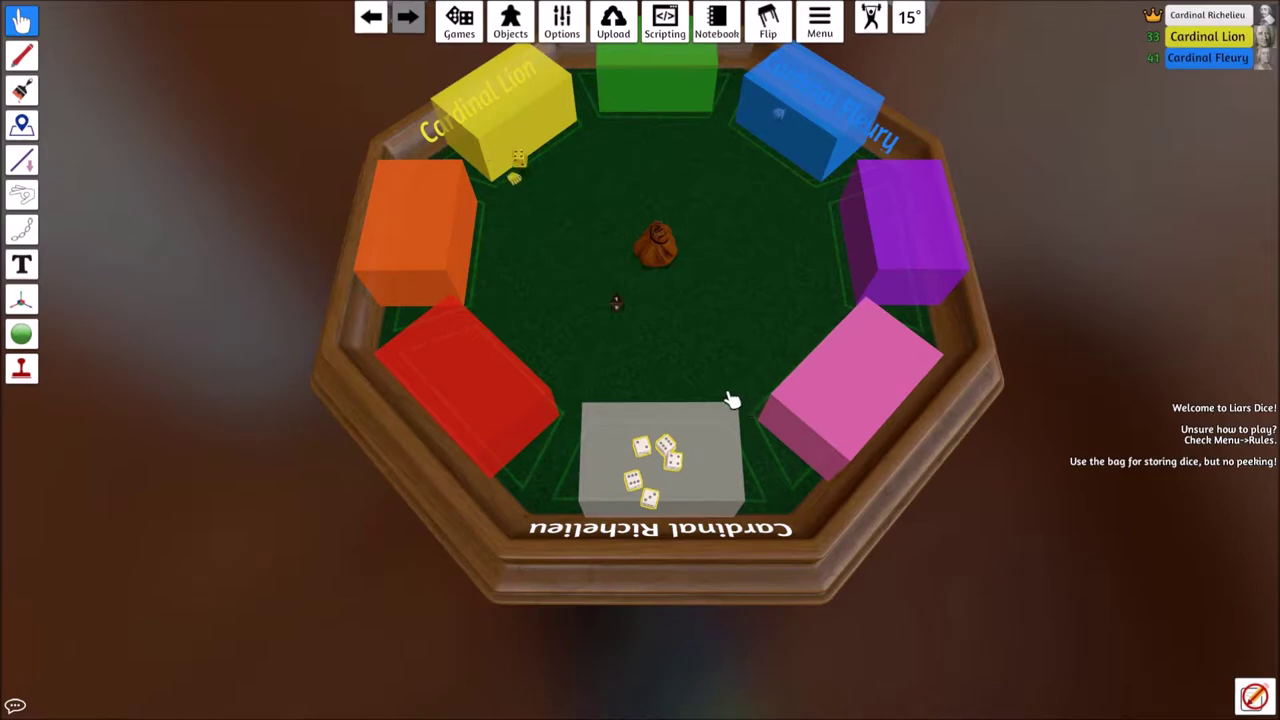
Roll the white dice into the table centre, then gather all five back onto the grey block
left_click_drag(660, 455, 705, 330)
left_click_drag(665, 292, 740, 370)
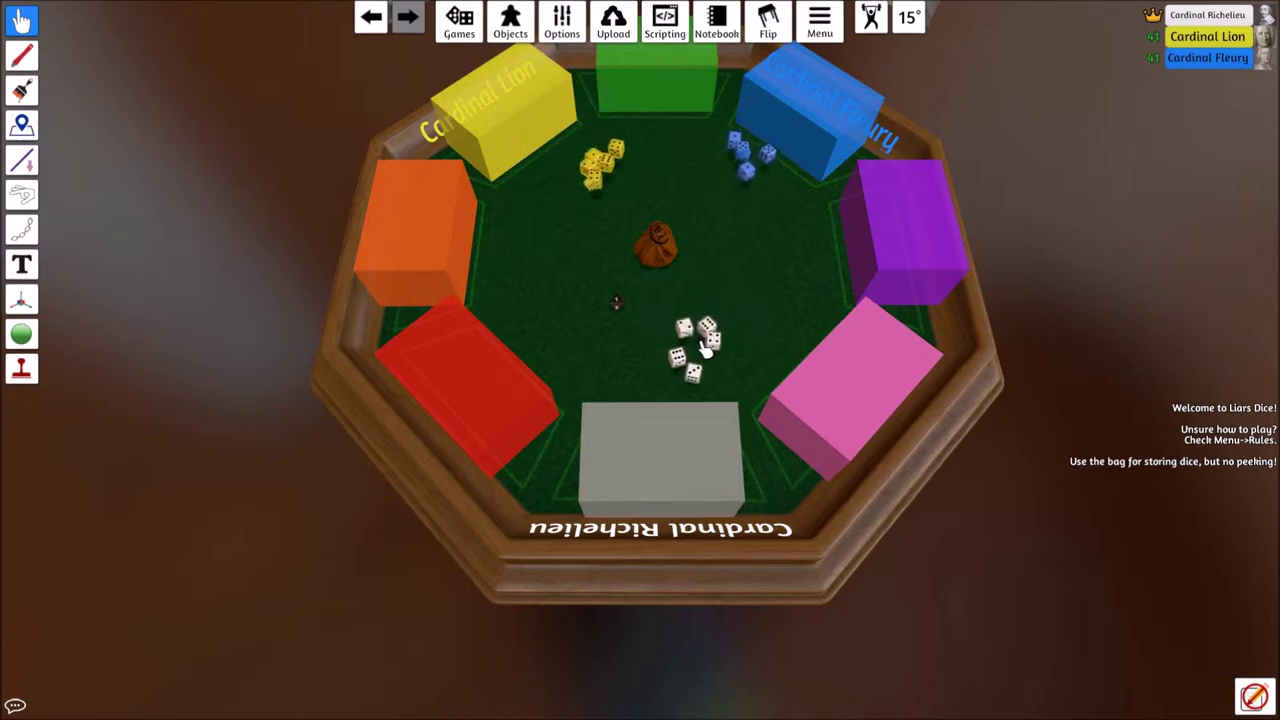
left_click_drag(710, 318, 664, 444)
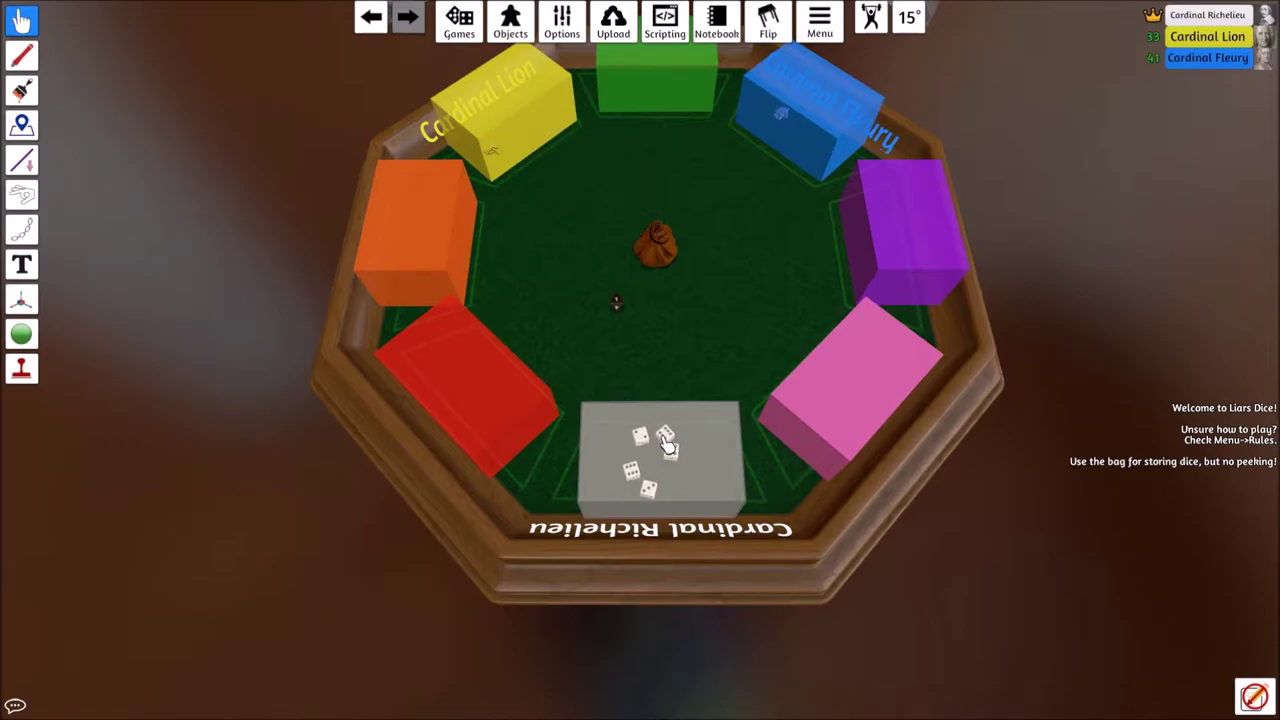
left_click_drag(667, 440, 667, 448)
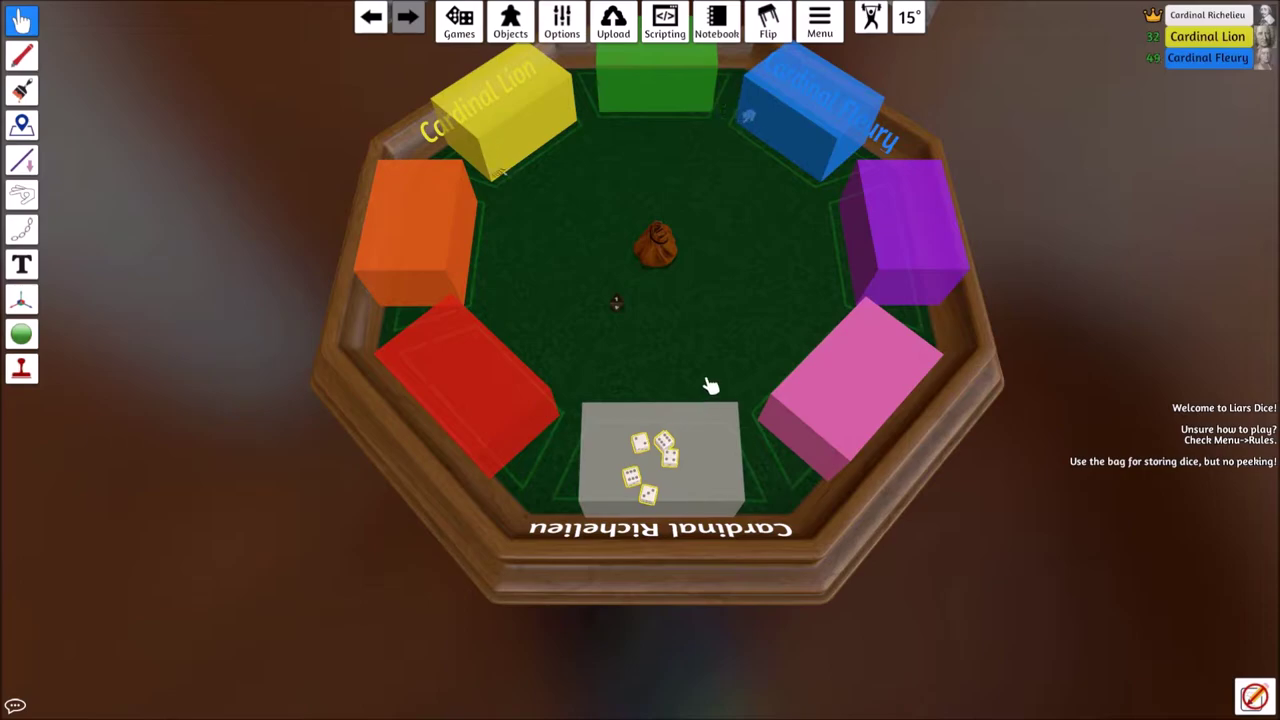
scroll(709, 386, "up", 2)
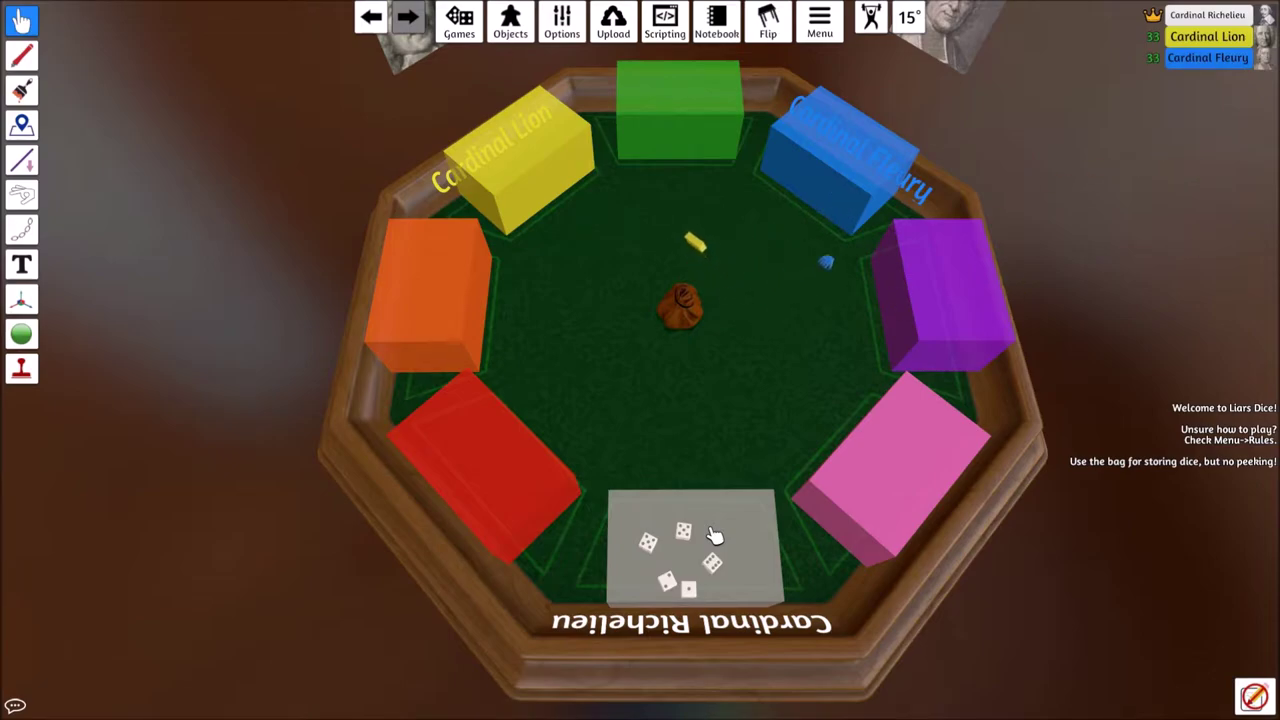
Check the yellow player's options, then roll the white dice out into the table centre
left_click(1210, 42)
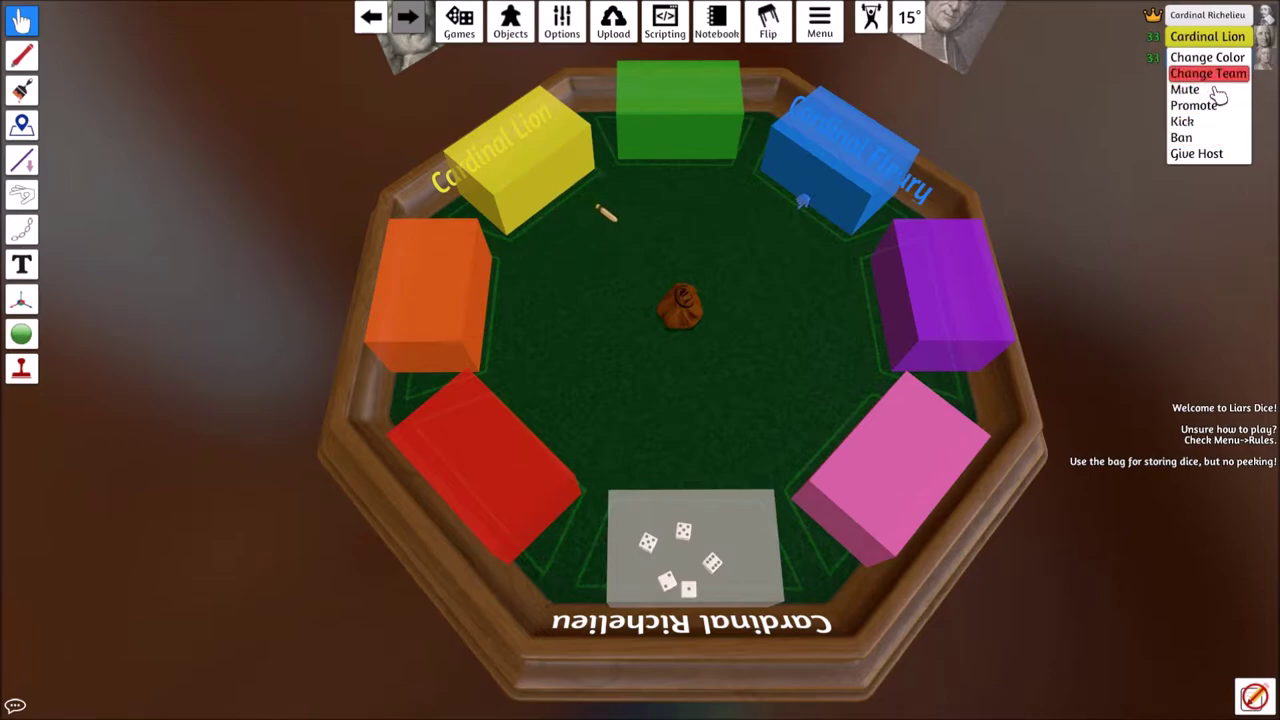
left_click(1160, 331)
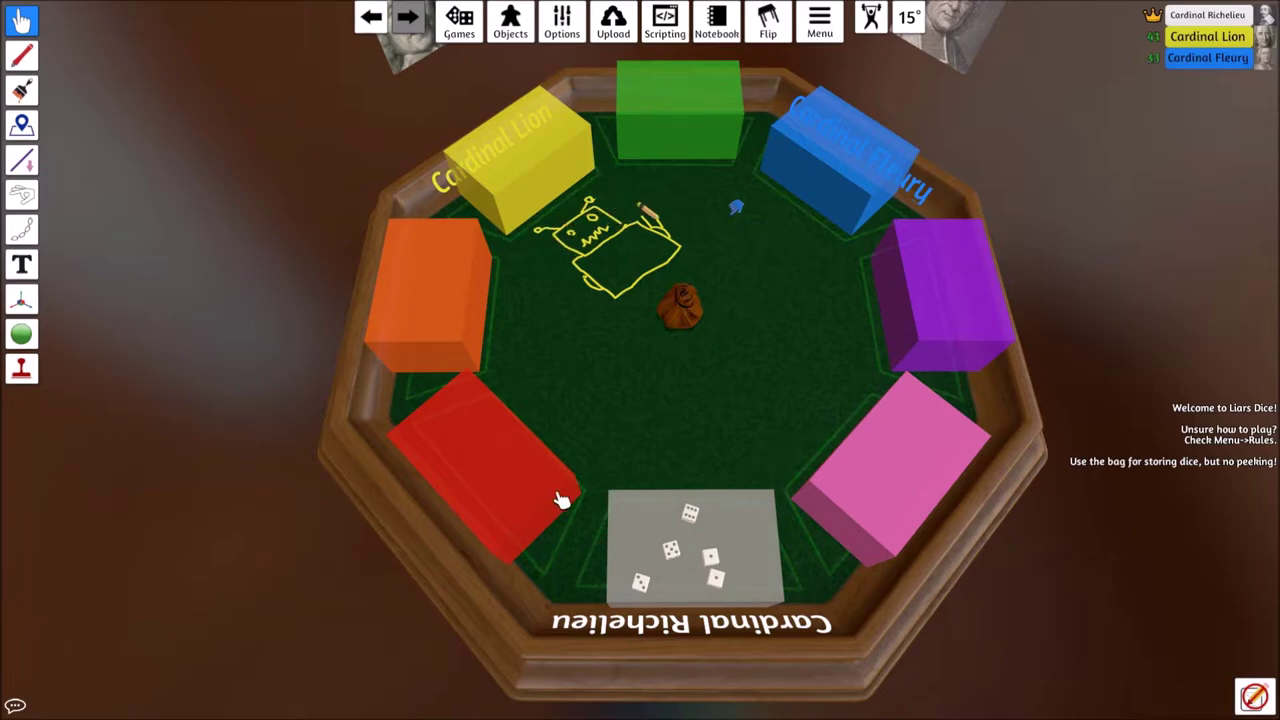
left_click_drag(622, 487, 770, 605)
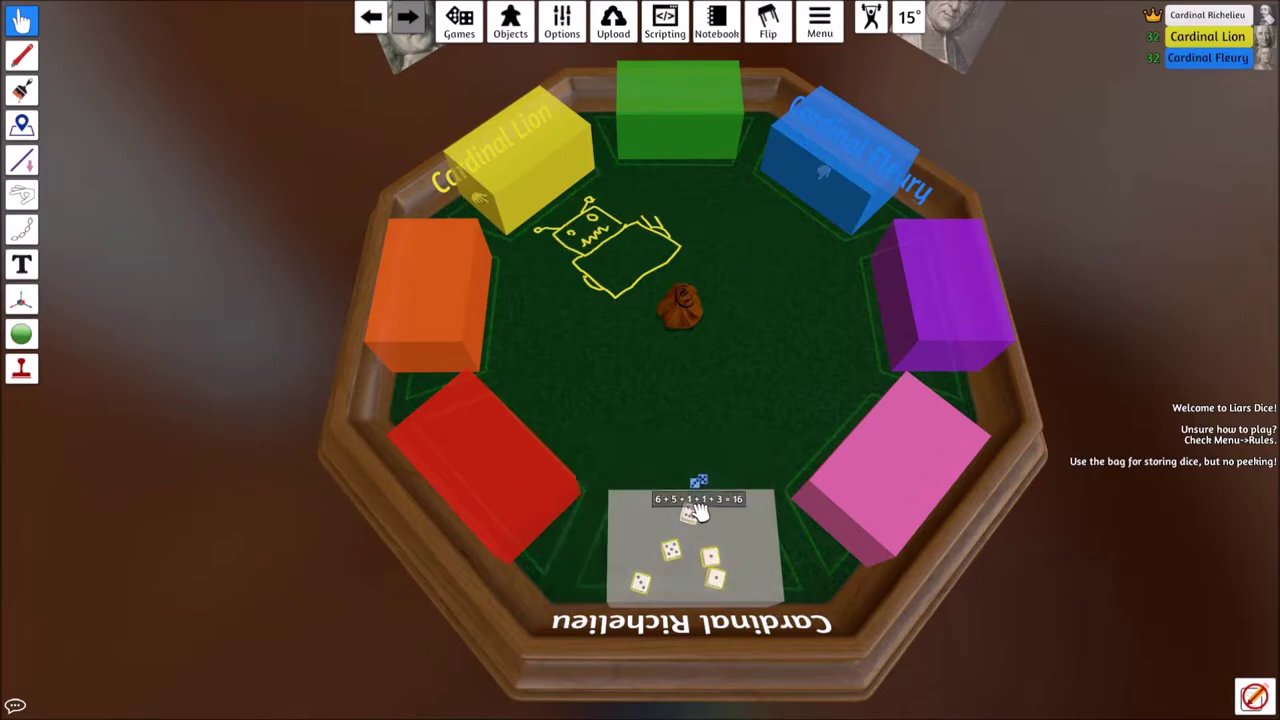
left_click_drag(690, 515, 693, 378)
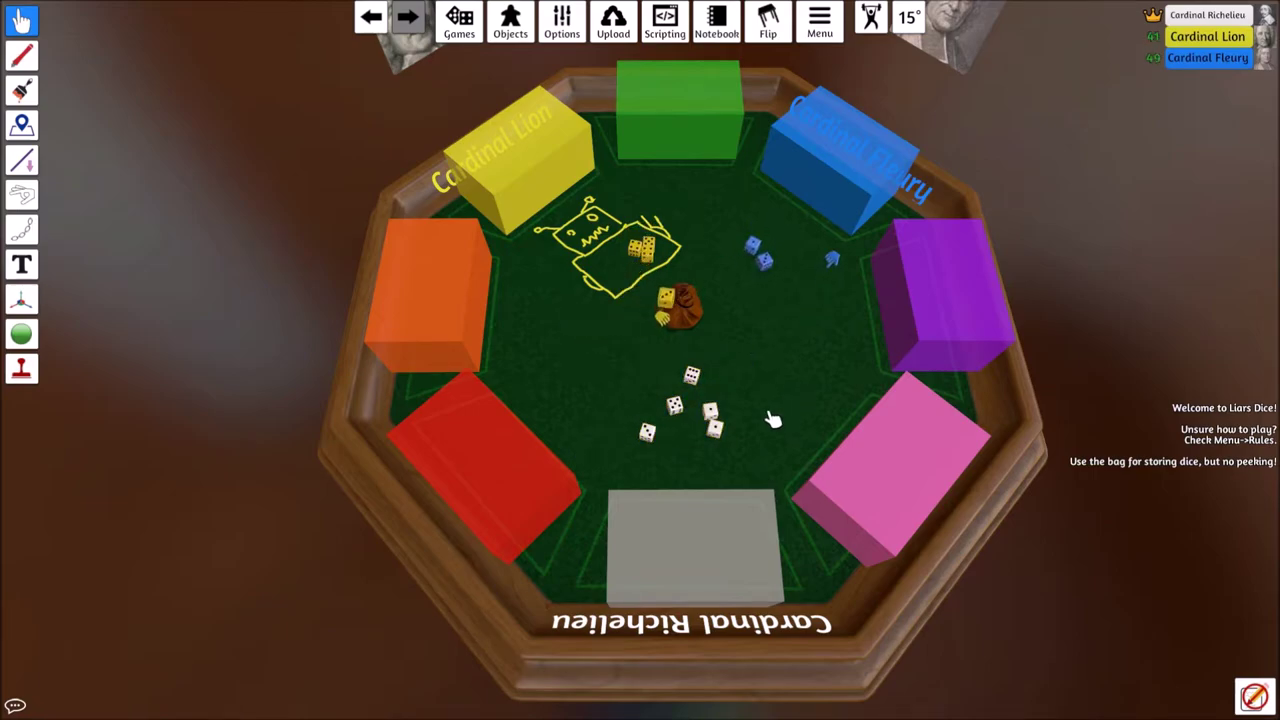
Select the white dice and rearrange them back on the grey block
mouse_move(618, 490)
left_mouse_down()
mouse_move(755, 378)
mouse_move(698, 515)
left_mouse_up()
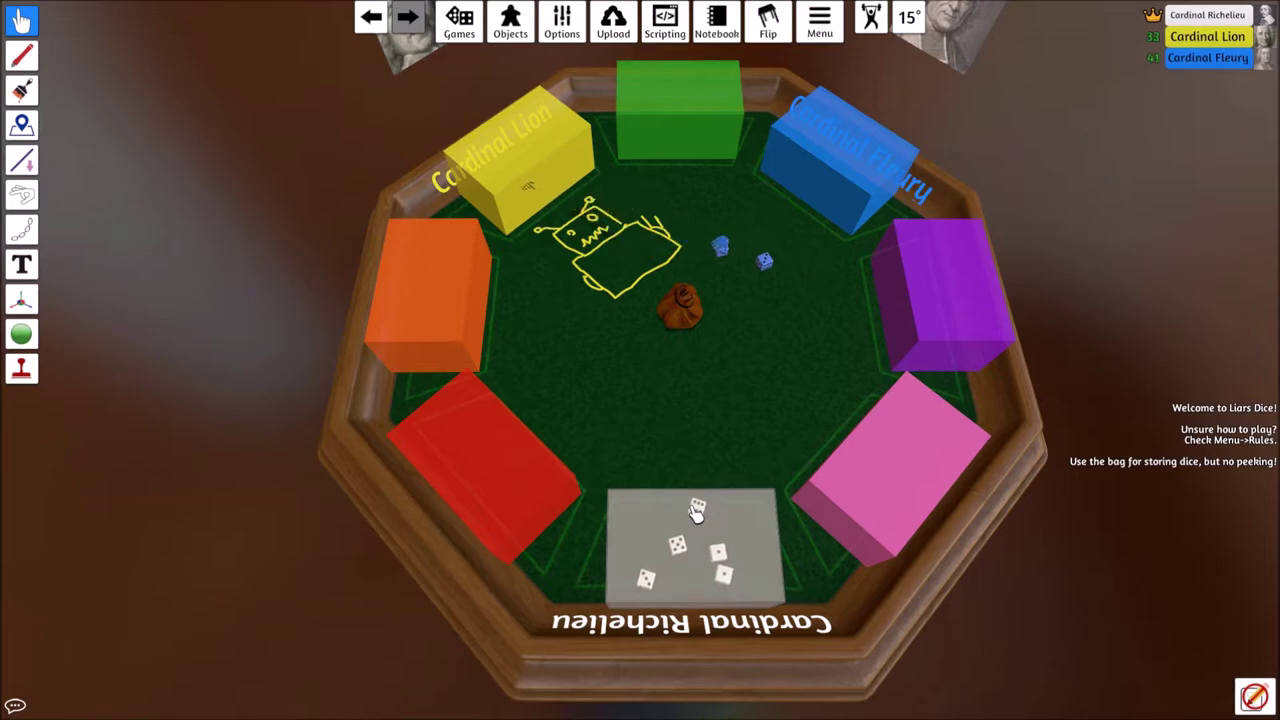
left_click_drag(700, 505, 705, 530)
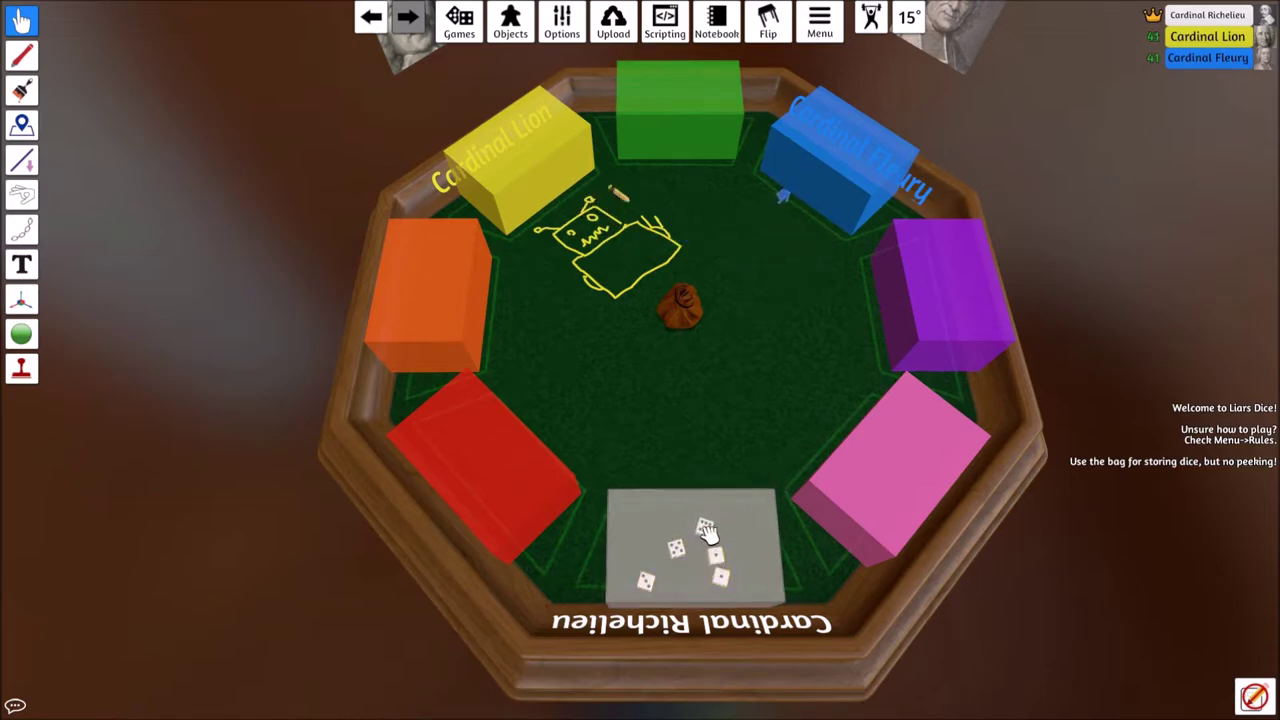
left_click_drag(645, 580, 670, 578)
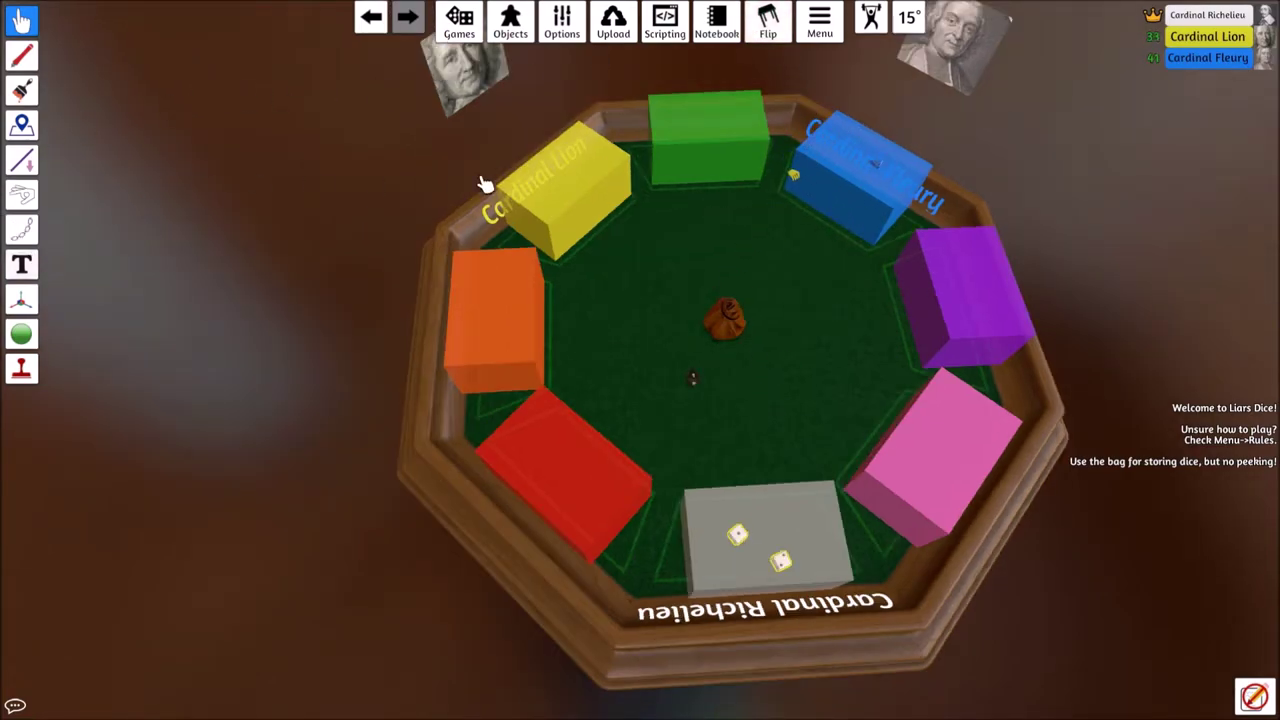
scroll(840, 310, "up", 2)
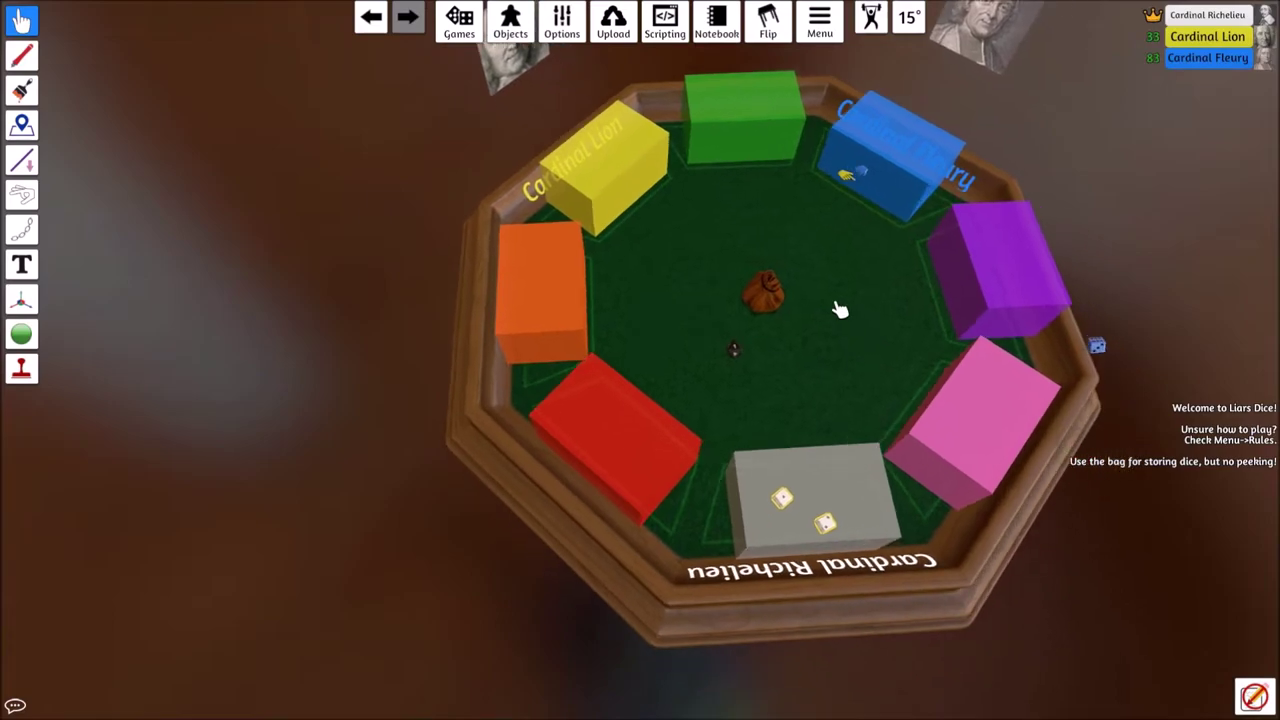
Reload Liar's Dice! from the Games library and move the white dice onto the grey seat
mouse_move(840, 310)
left_mouse_down()
mouse_move(303, 237)
mouse_move(450, 310)
left_mouse_up()
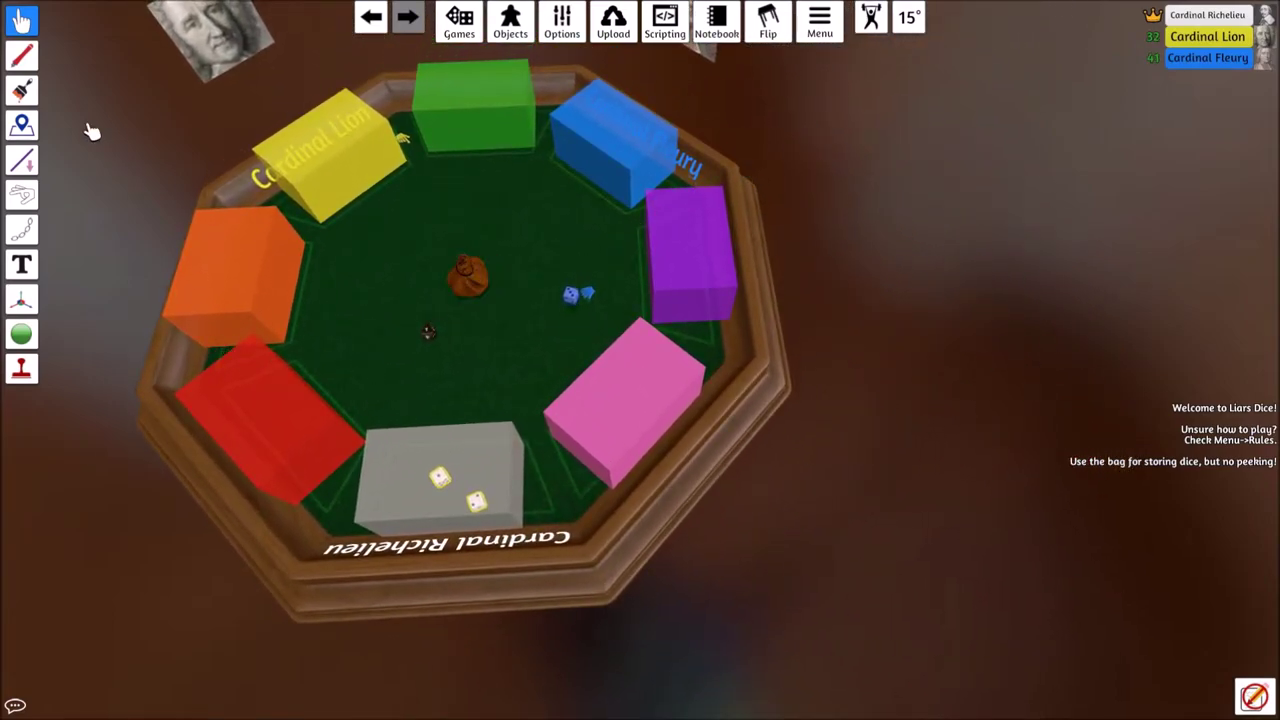
right_click(600, 300)
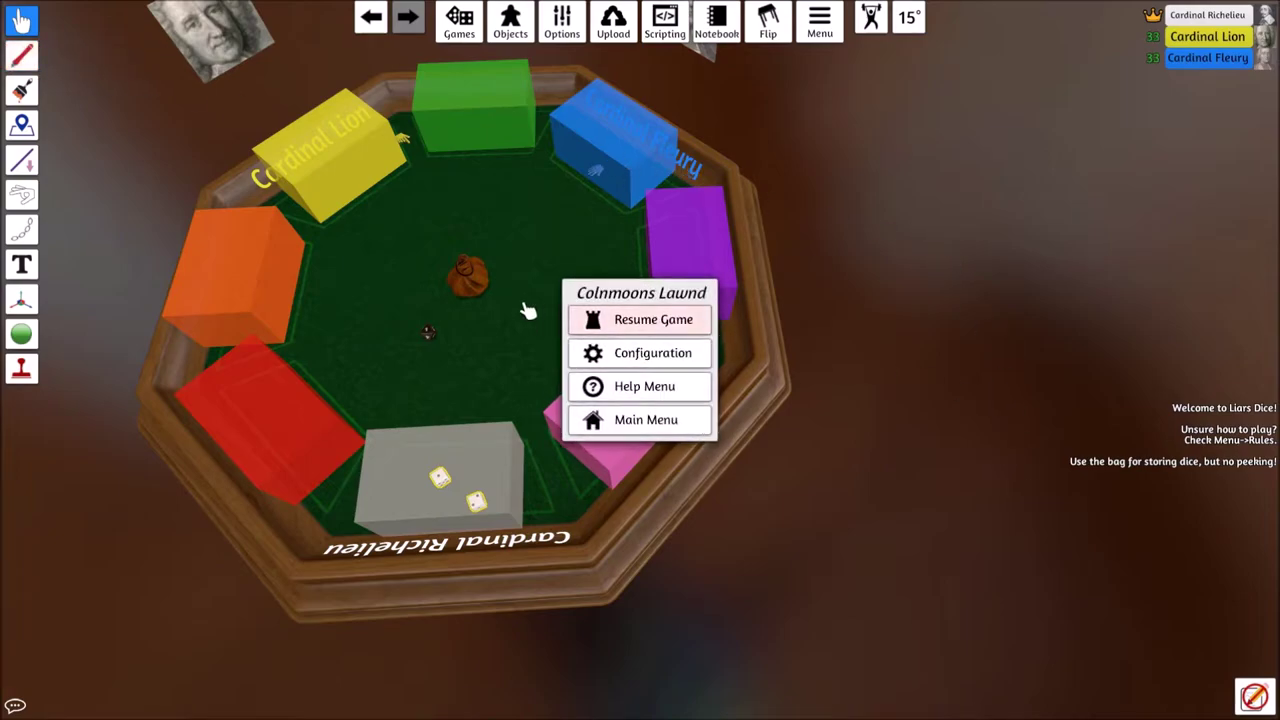
left_click(400, 60)
left_click(459, 20)
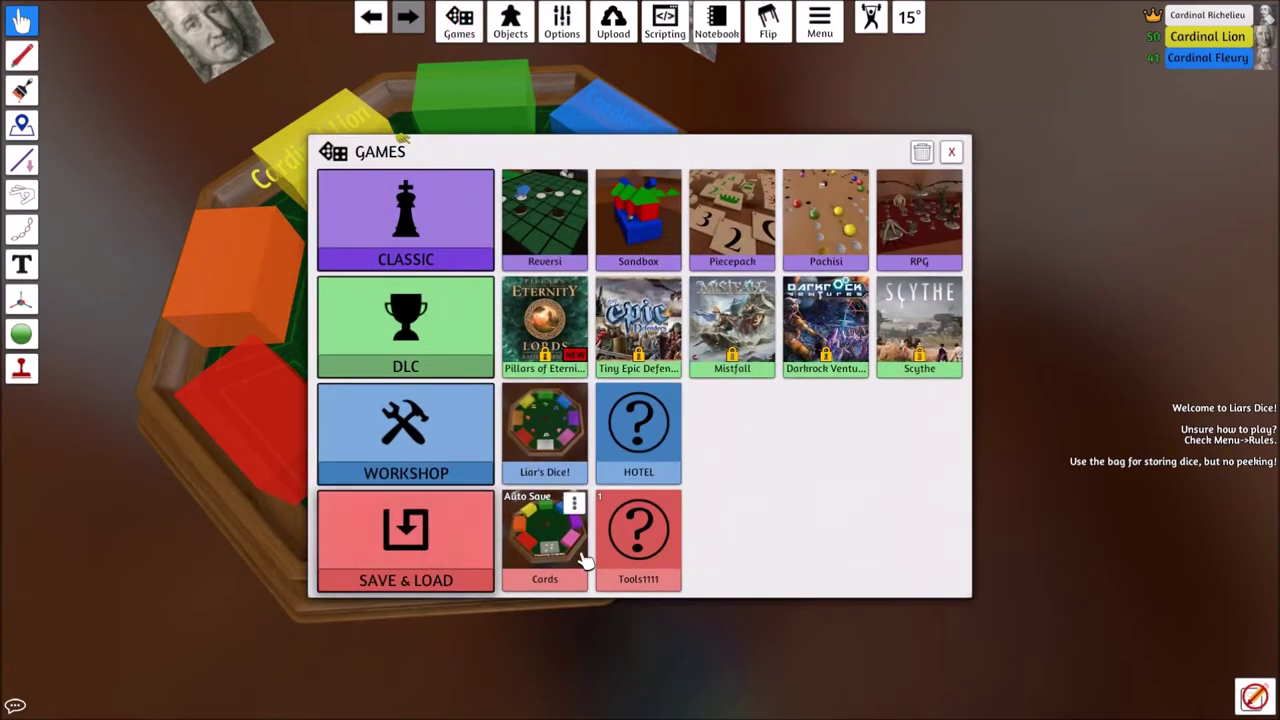
left_click(550, 432)
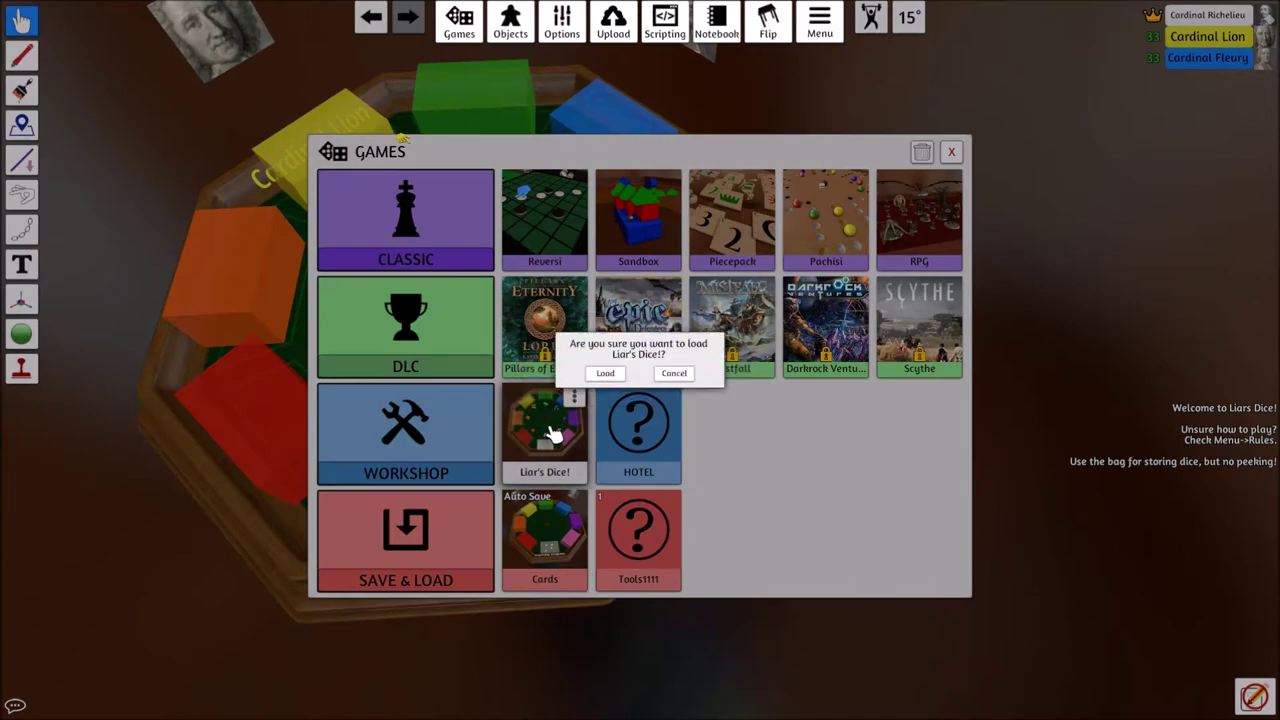
left_click(605, 373)
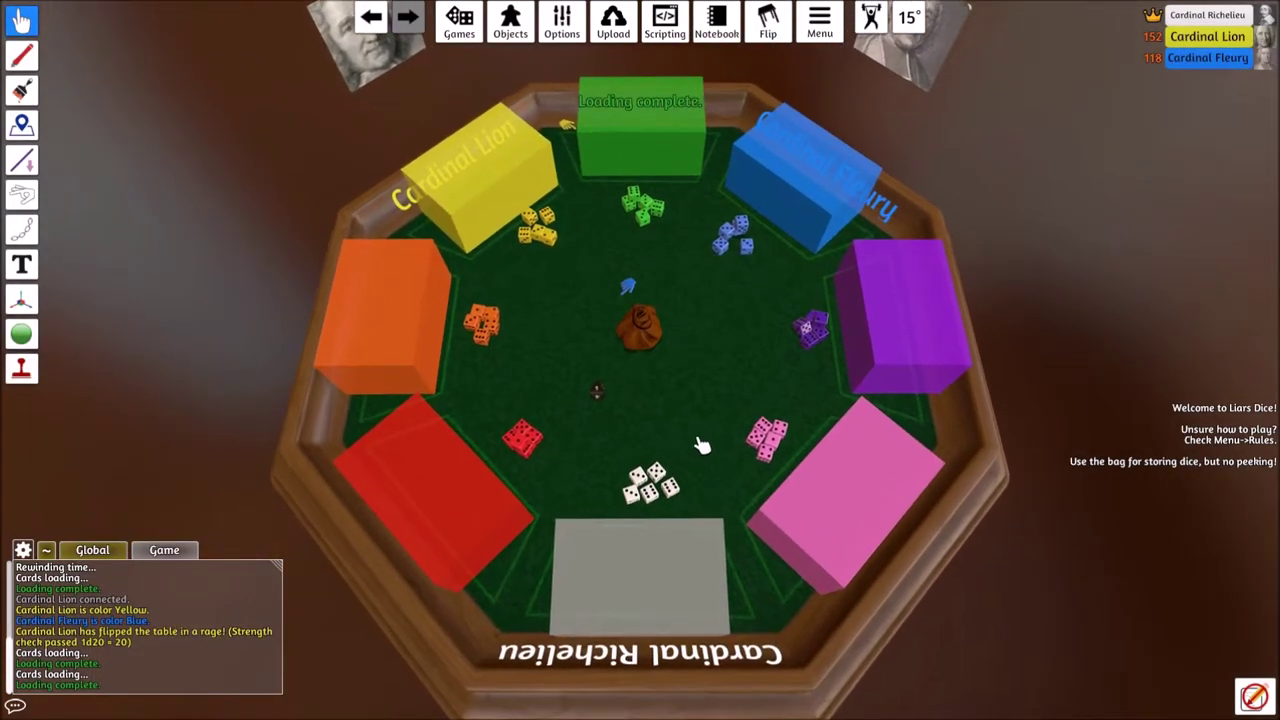
scroll(688, 436, "up", 3)
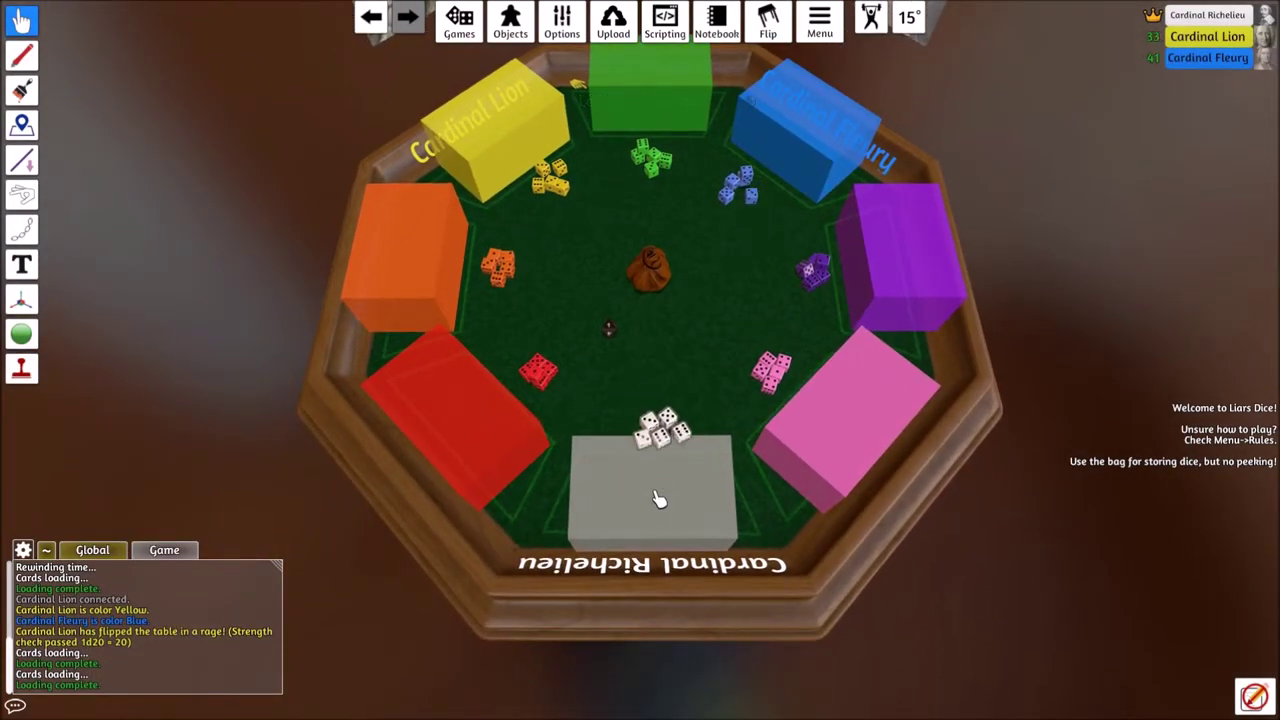
left_click_drag(668, 418, 660, 494)
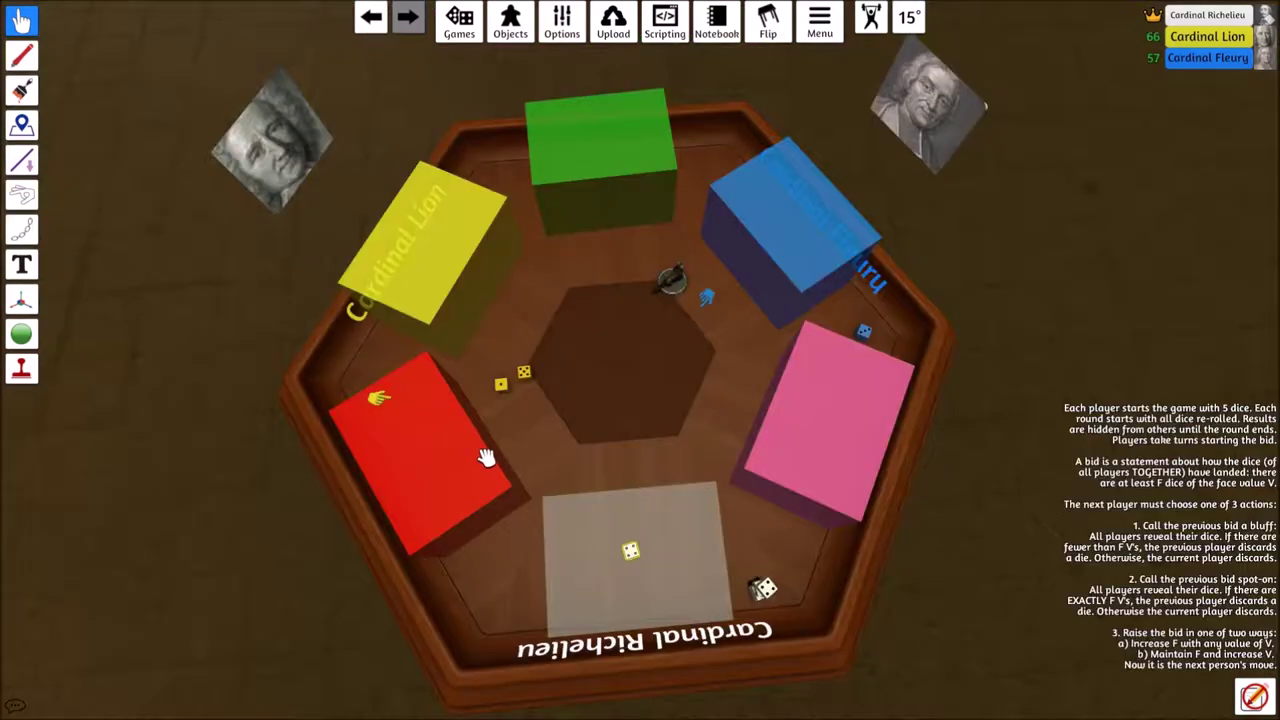
scroll(632, 454, "up", 2)
scroll(463, 446, "up", 2)
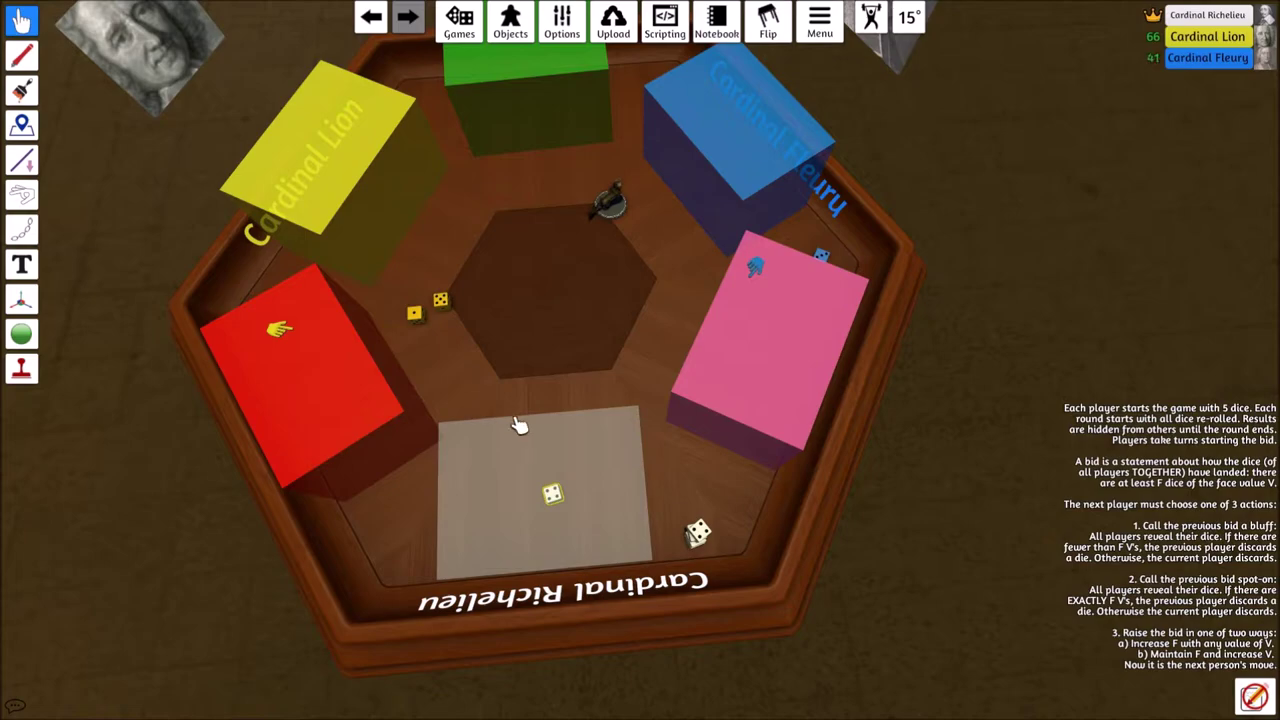
Roll a white die with R, push one into the central hexagon, and remove another from the mat
mouse_move(555, 493)
key("r")
key("a")
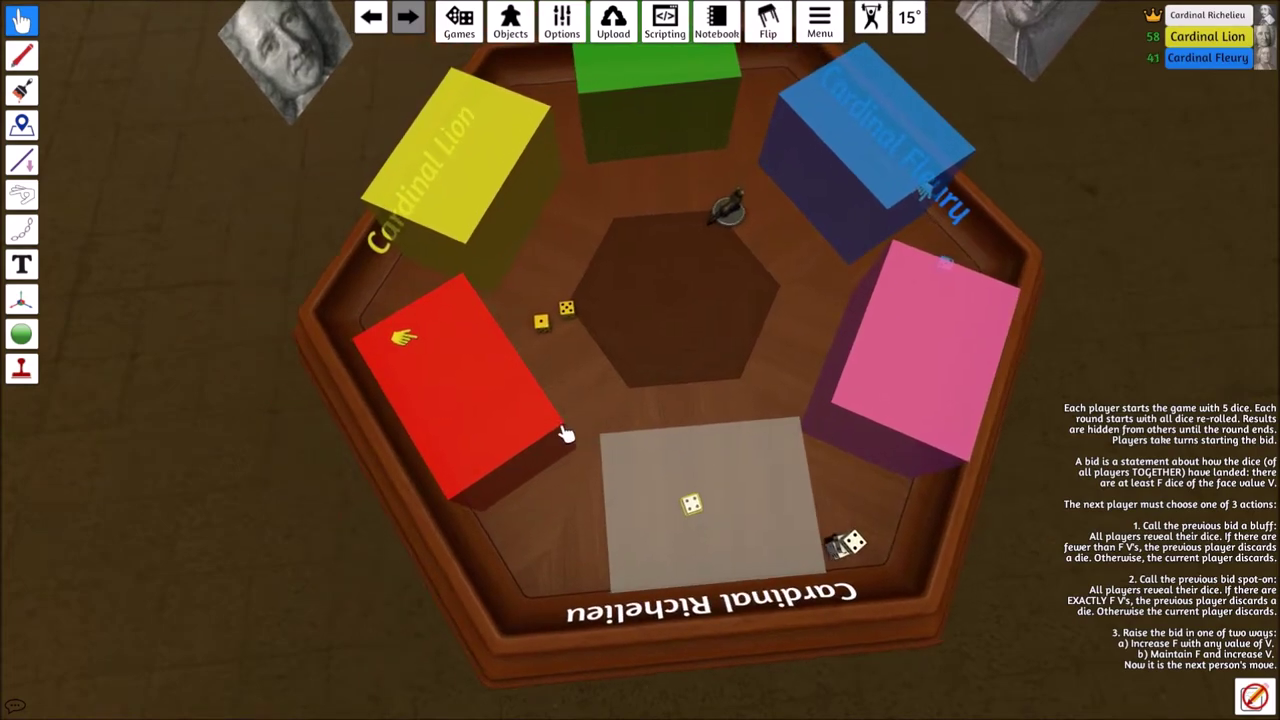
key("d")
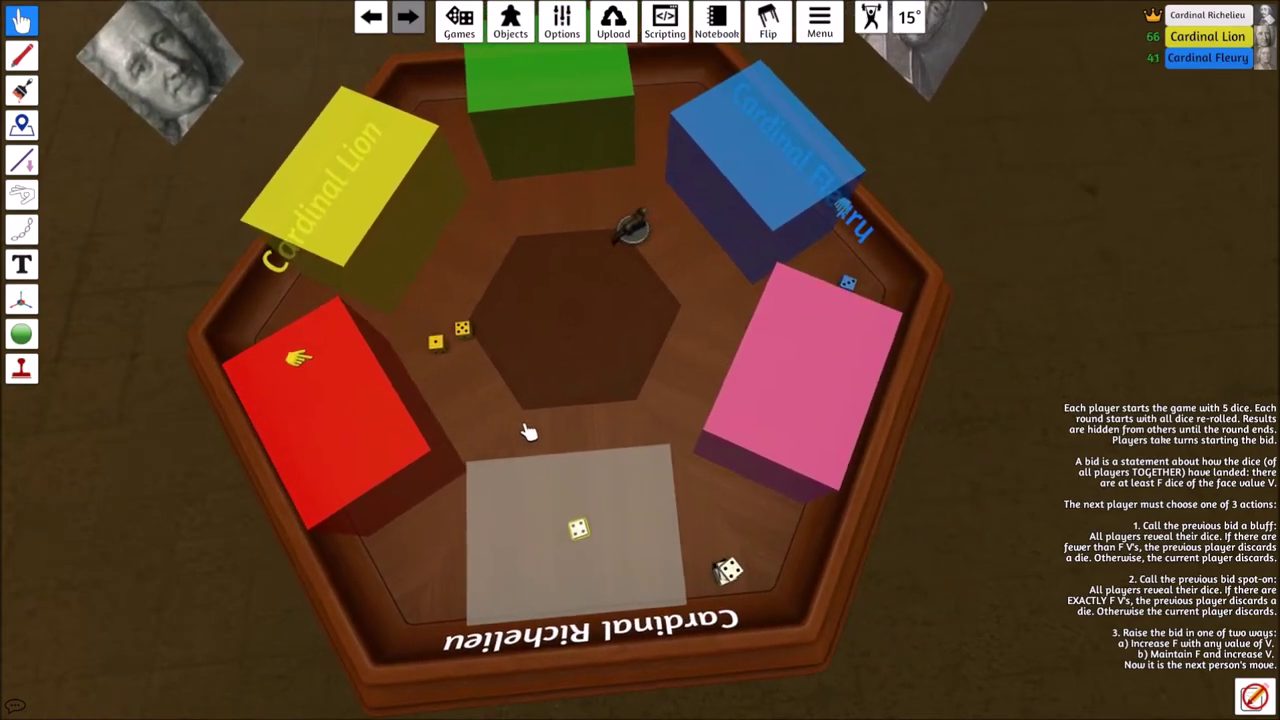
scroll(523, 427, "up", 2)
scroll(535, 433, "down", 1)
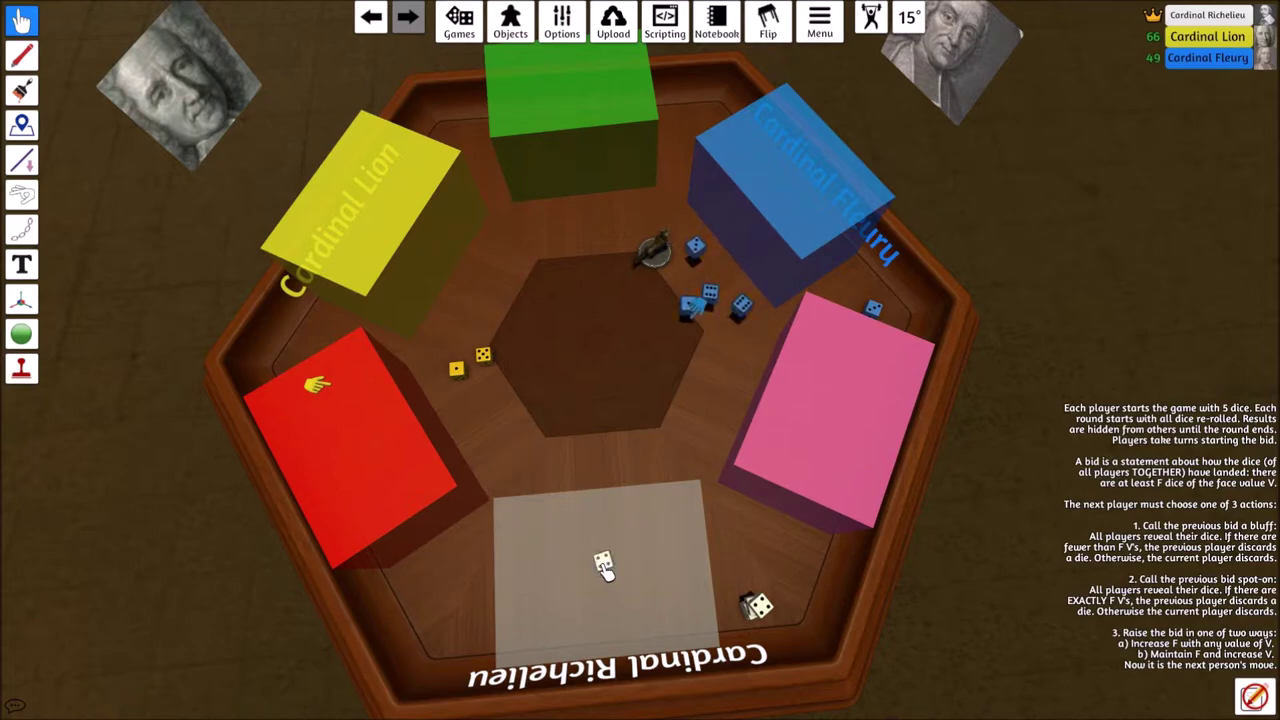
left_click_drag(603, 562, 575, 418)
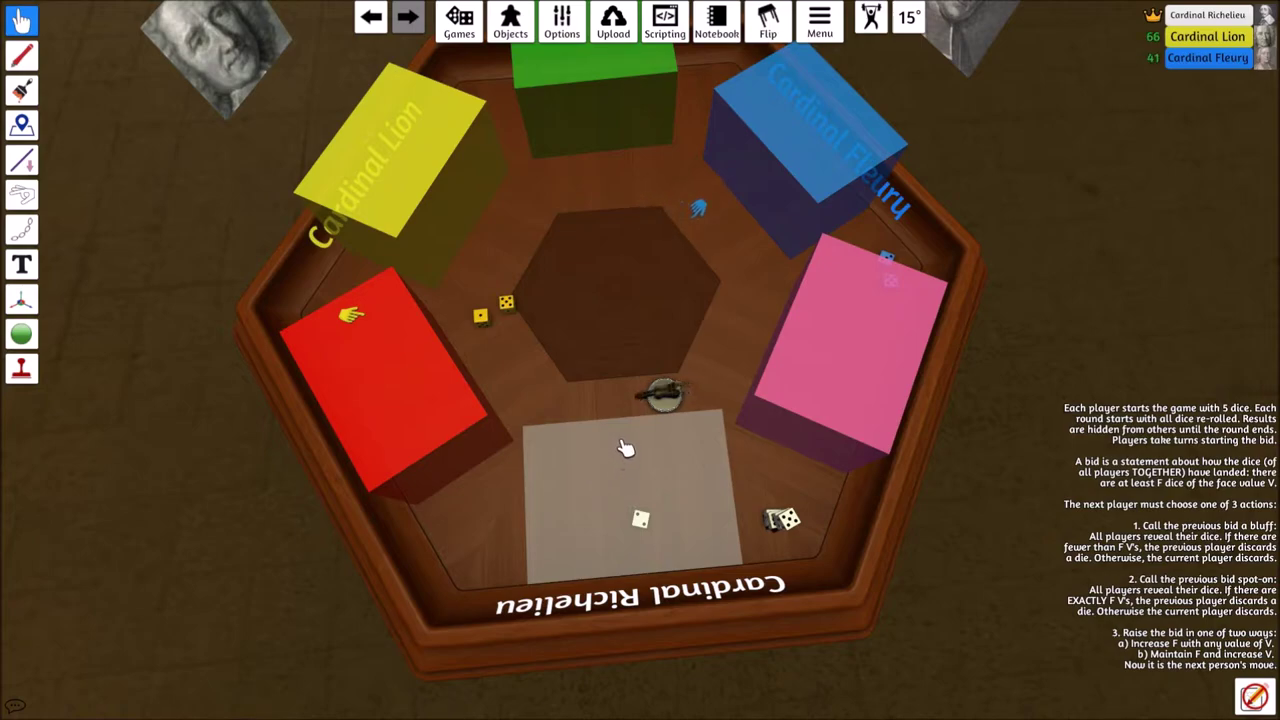
left_click_drag(641, 519, 782, 500)
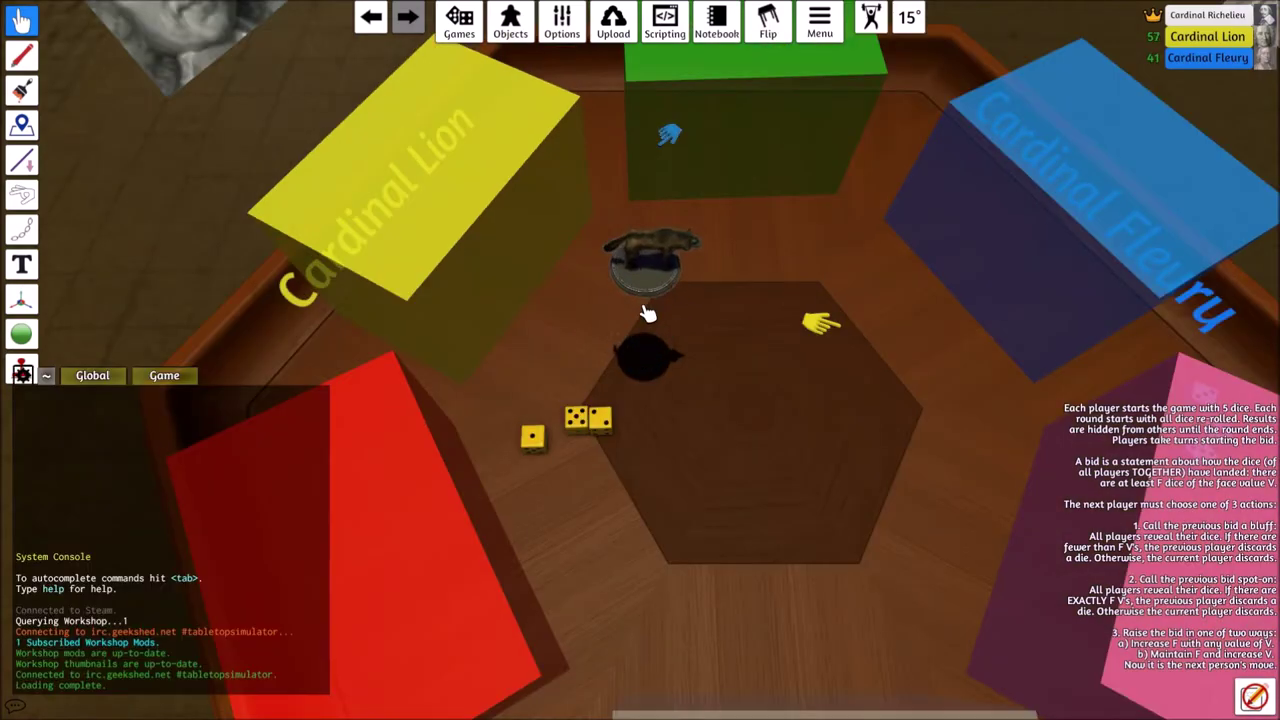
Move the animal token to the centre, flip it with F, then carry it to the tray's edge
left_click_drag(647, 314, 645, 285)
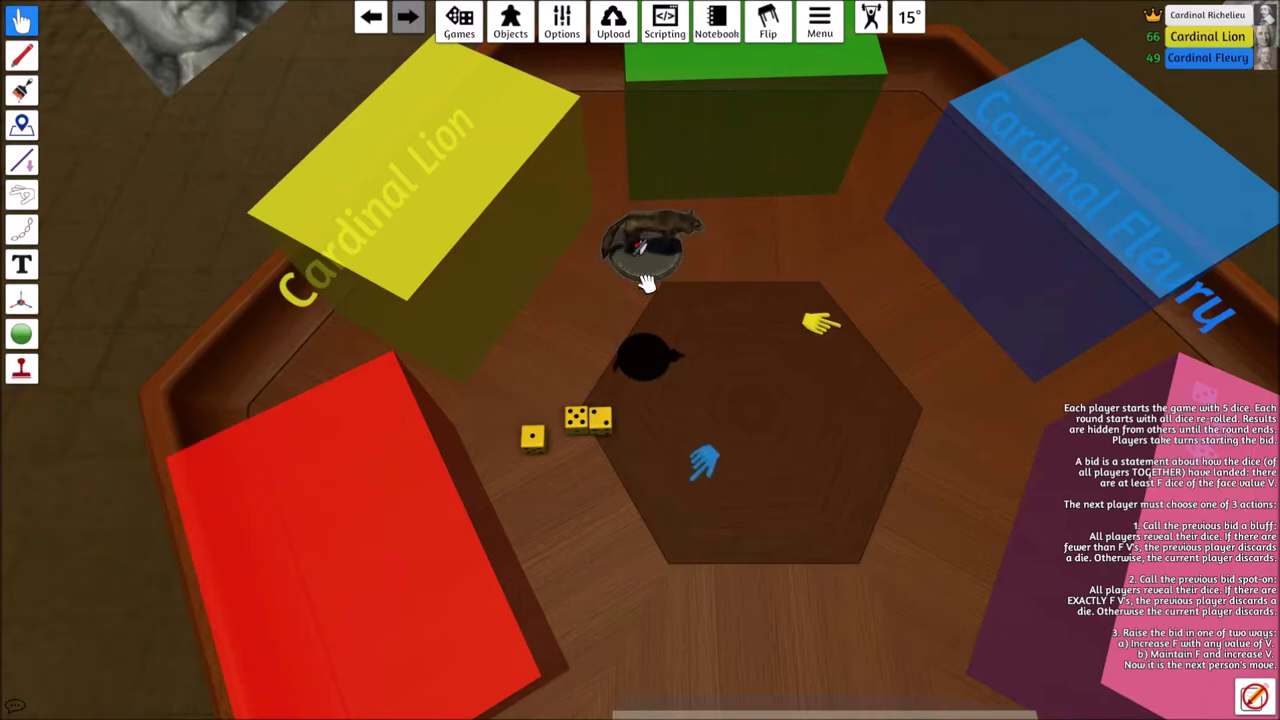
left_click_drag(650, 220, 655, 345)
key("f")
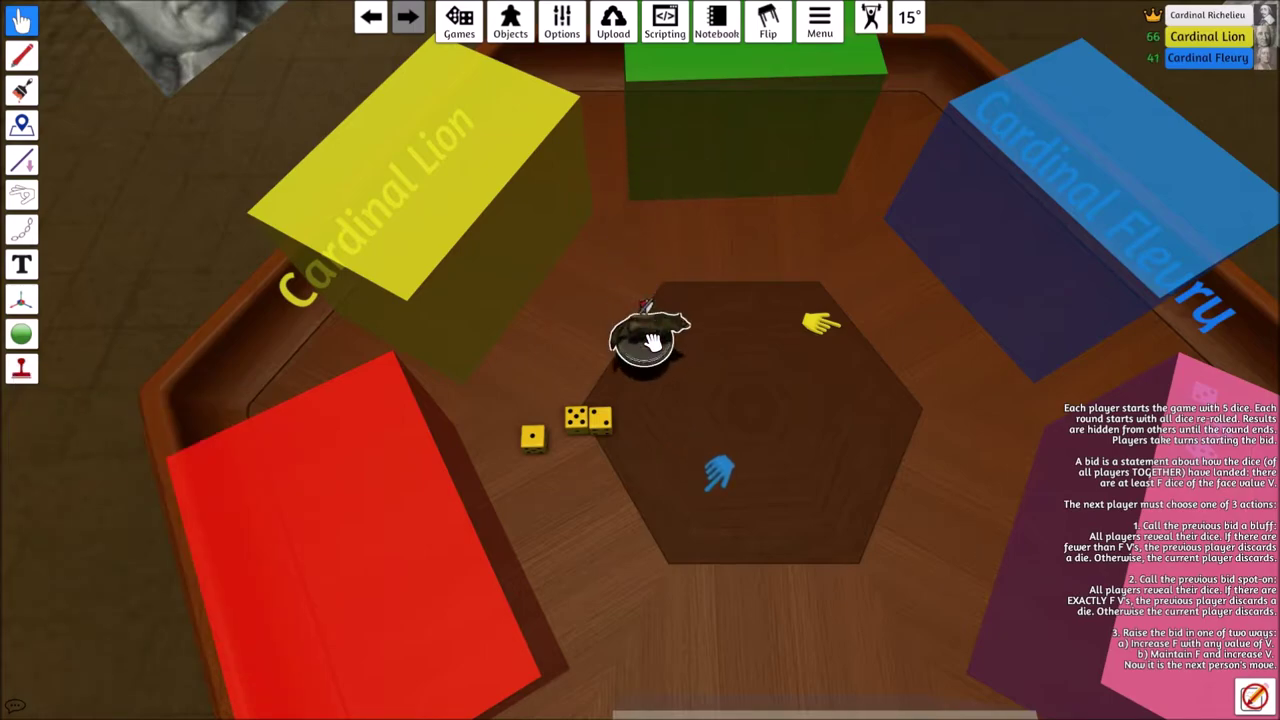
mouse_move(652, 343)
left_mouse_down()
mouse_move(588, 360)
mouse_move(835, 355)
mouse_move(648, 362)
left_mouse_up()
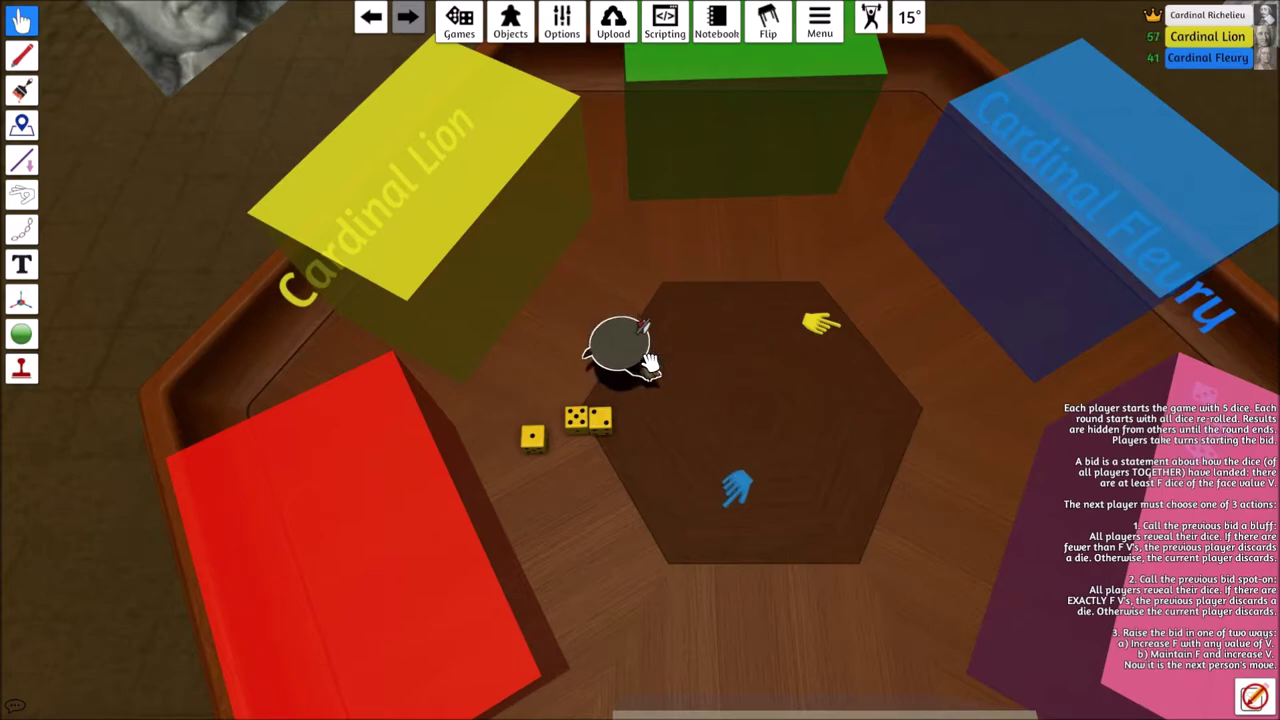
left_click_drag(648, 362, 603, 358)
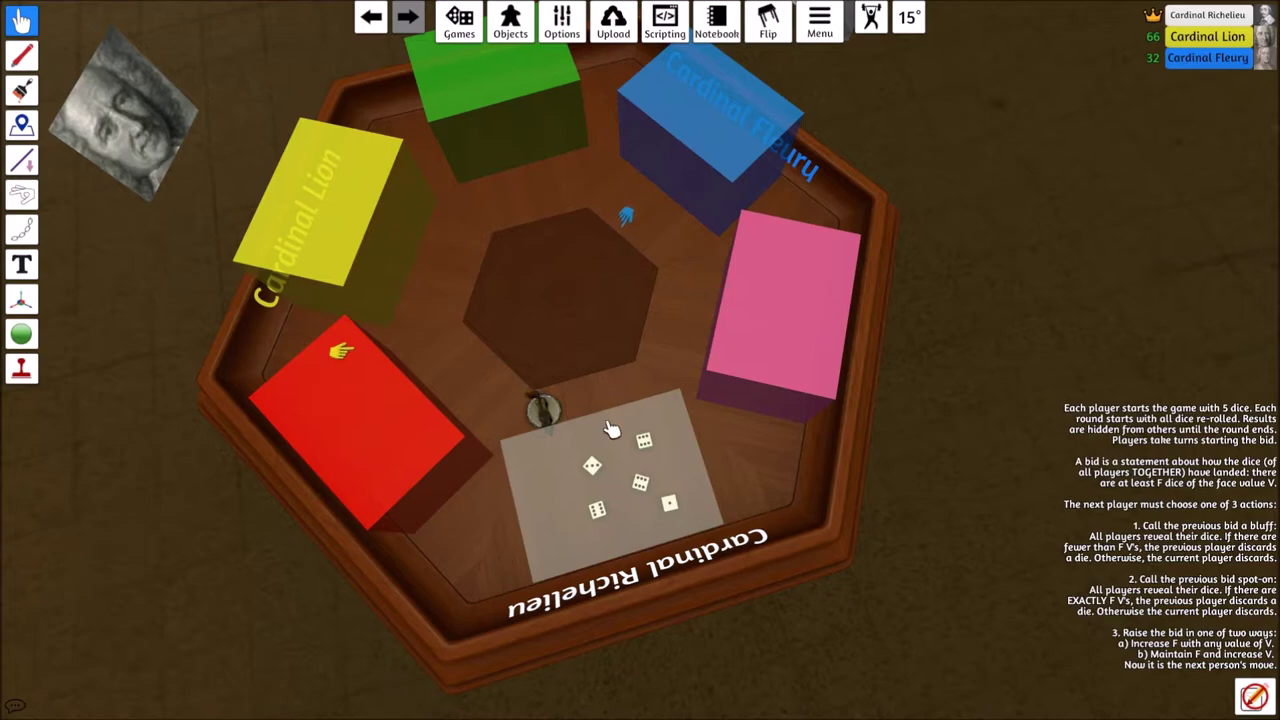
Flip the small round token and roll the five white dice into the centre hexagon
mouse_move(545, 408)
left_mouse_down()
mouse_move(556, 397)
mouse_move(435, 305)
left_mouse_up()
key("s")
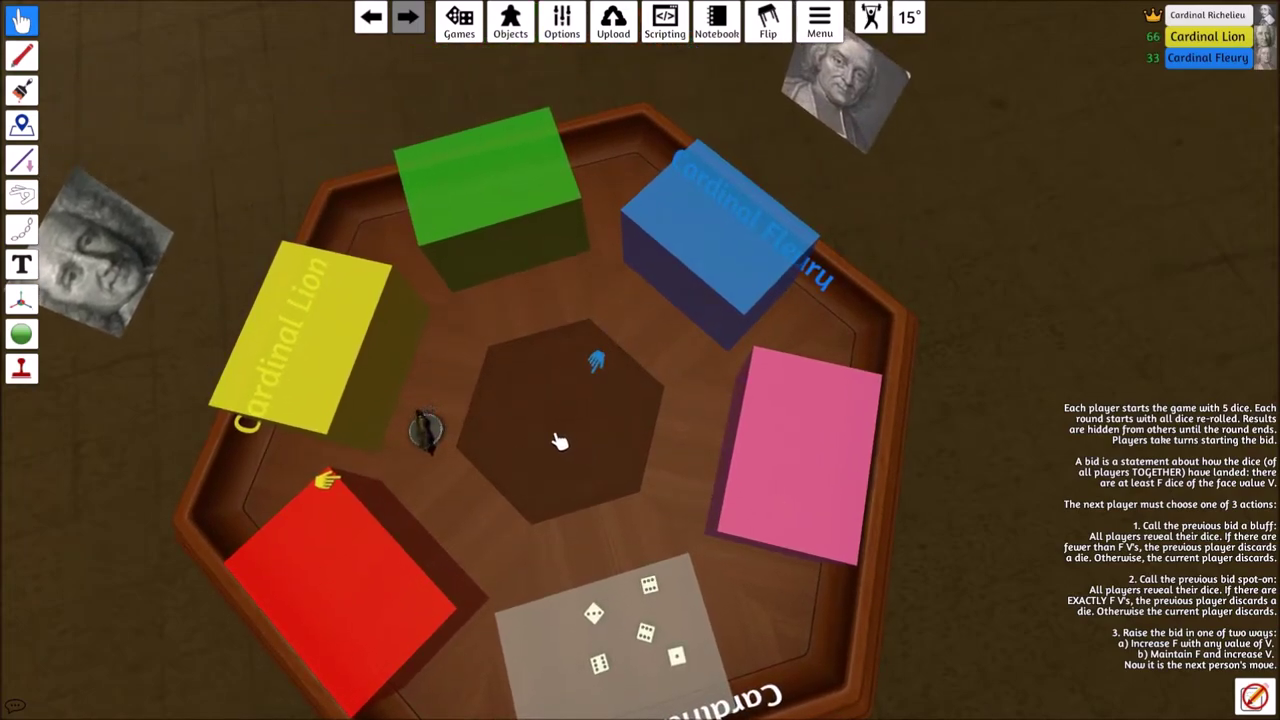
key("w")
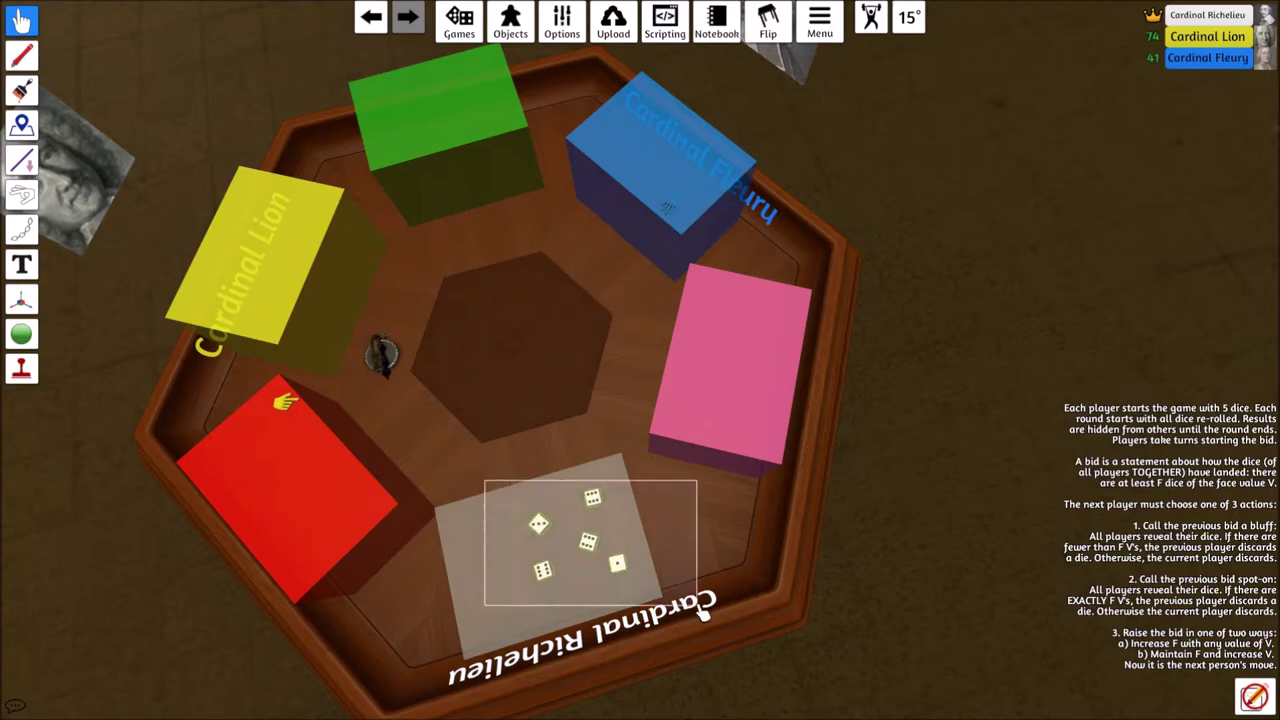
left_click_drag(593, 493, 595, 395)
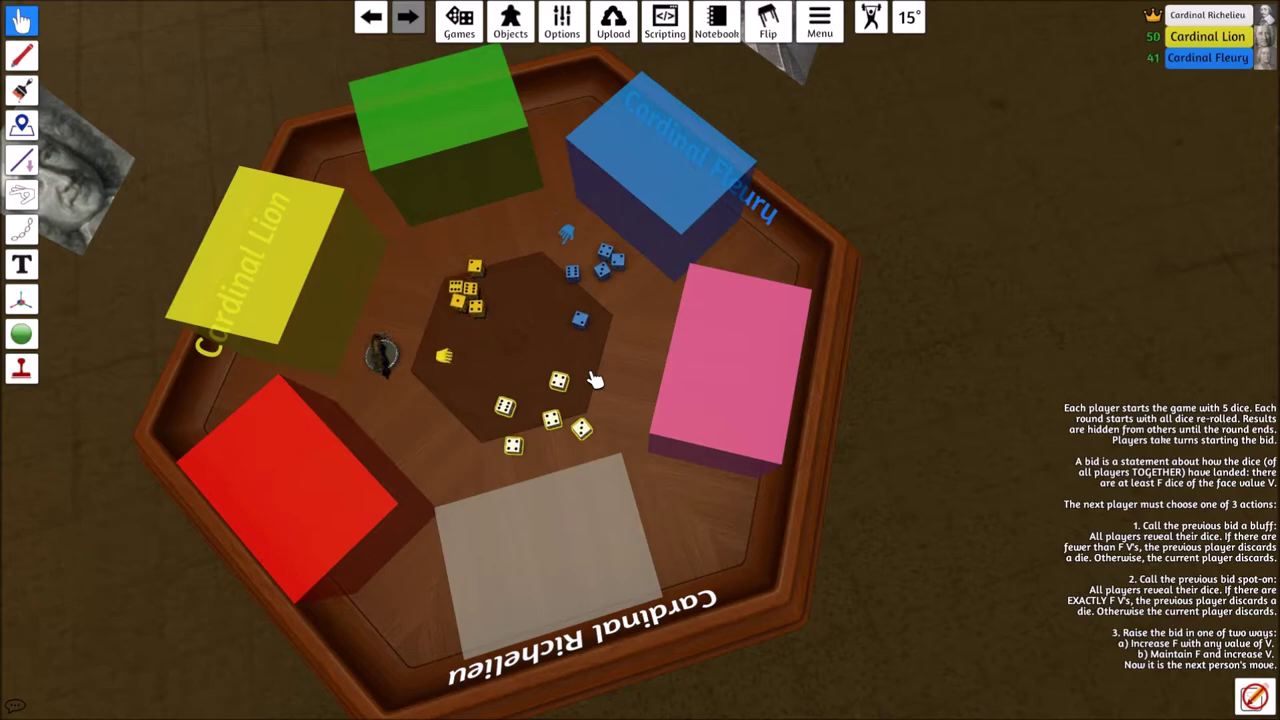
Move the five white dice into the grey hidden tray and roll them with R
left_click_drag(553, 420, 560, 540)
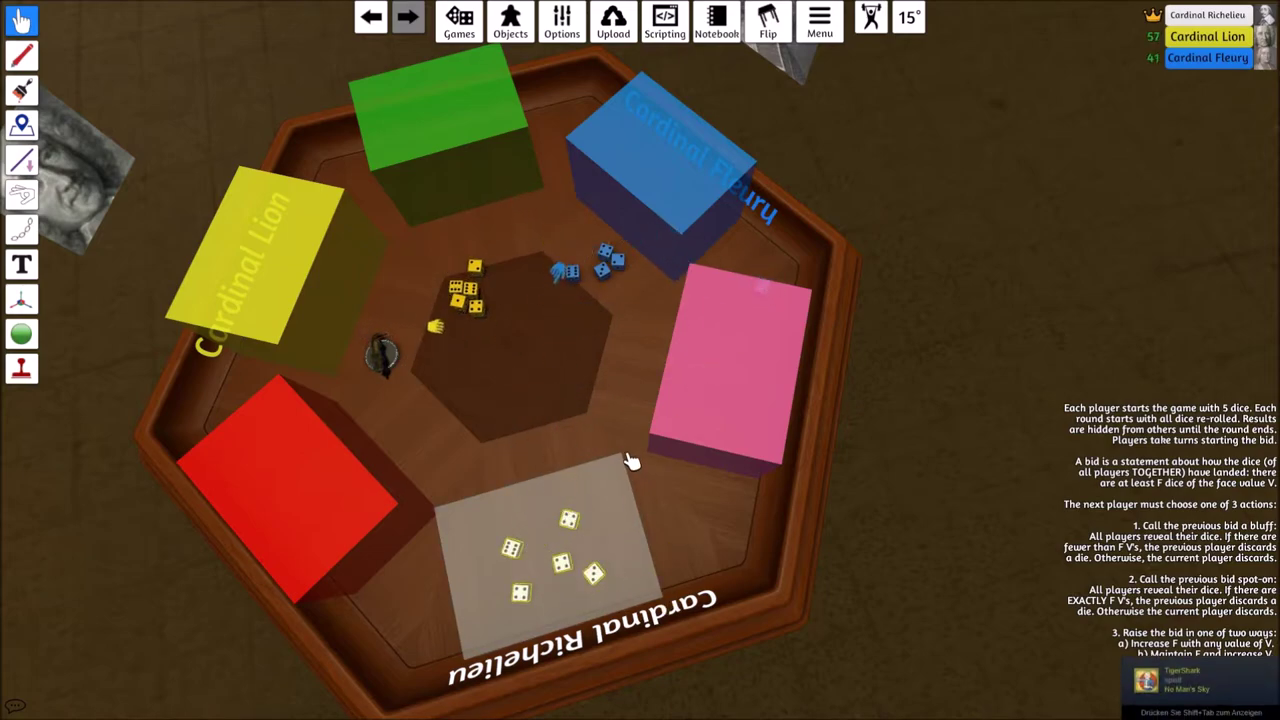
key("r")
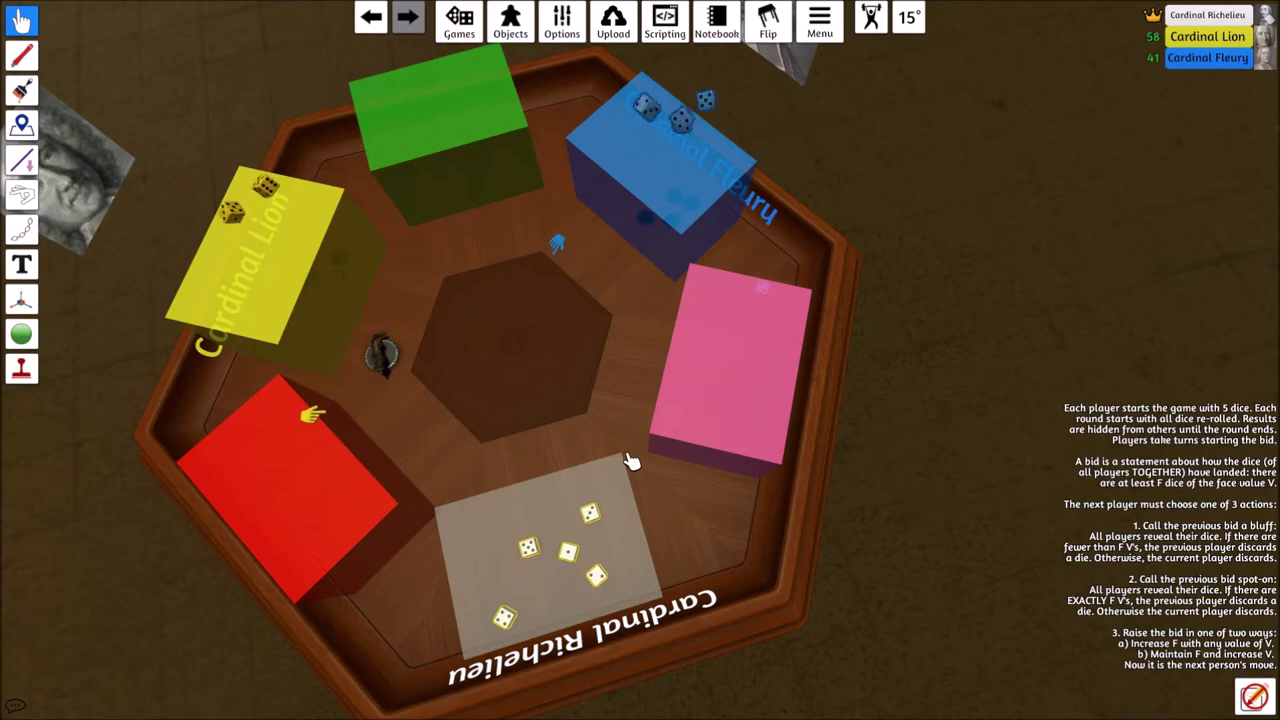
key("space")
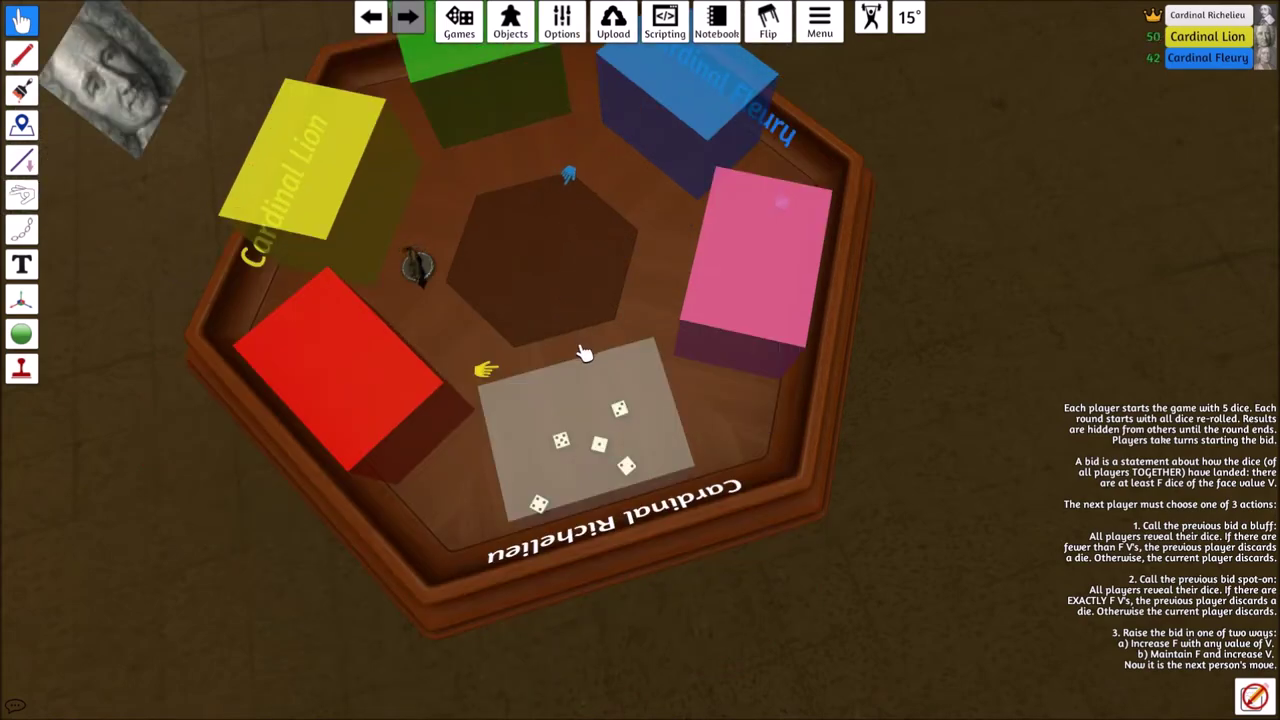
left_click_drag(539, 503, 566, 470)
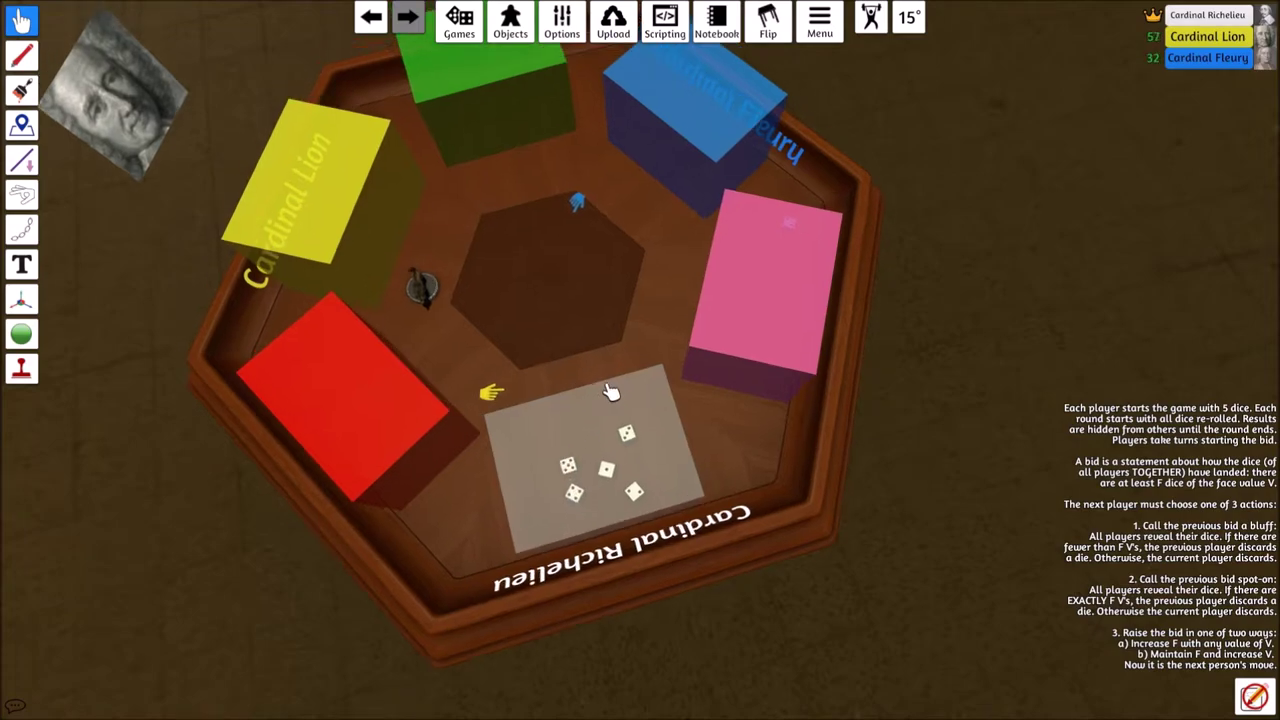
scroll(597, 348, "up", 1)
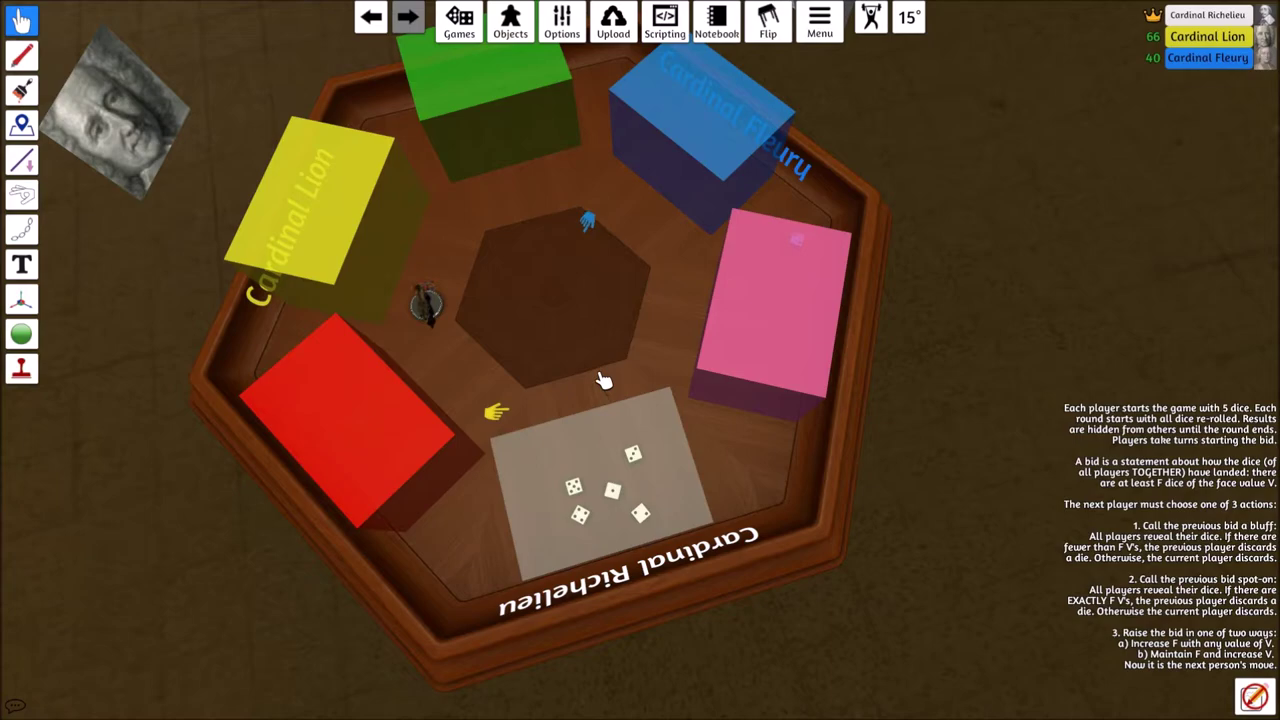
Box-select the five tray dice and move them into the central hexagon
left_click_drag(538, 432, 708, 500)
left_click_drag(548, 440, 700, 548)
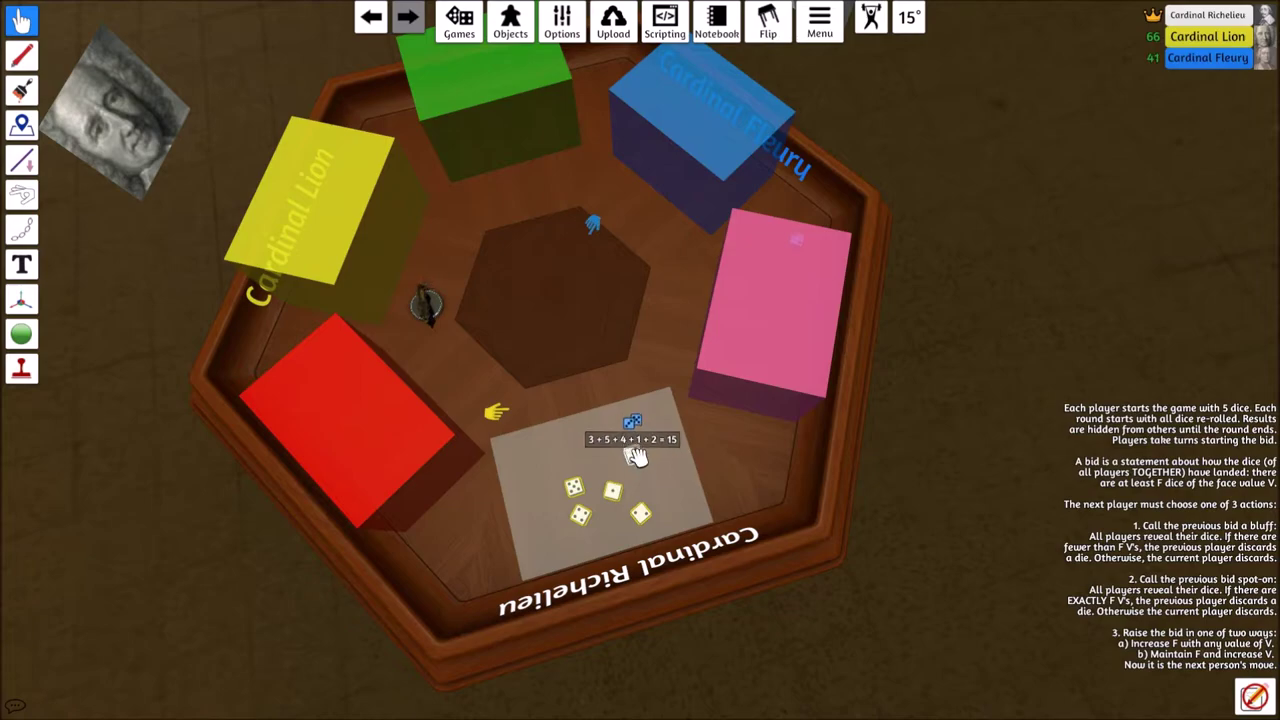
left_click_drag(633, 457, 600, 345)
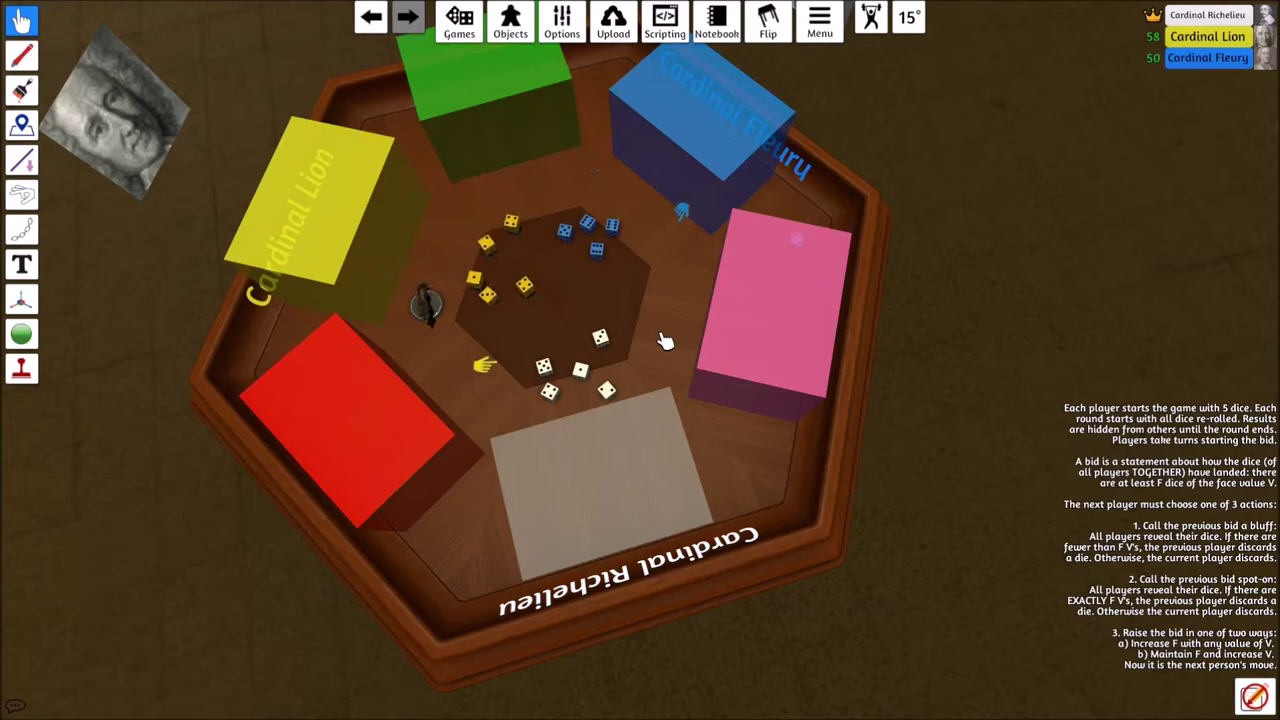
Box-select the five revealed white dice in the central hexagon
left_click_drag(525, 363, 668, 440)
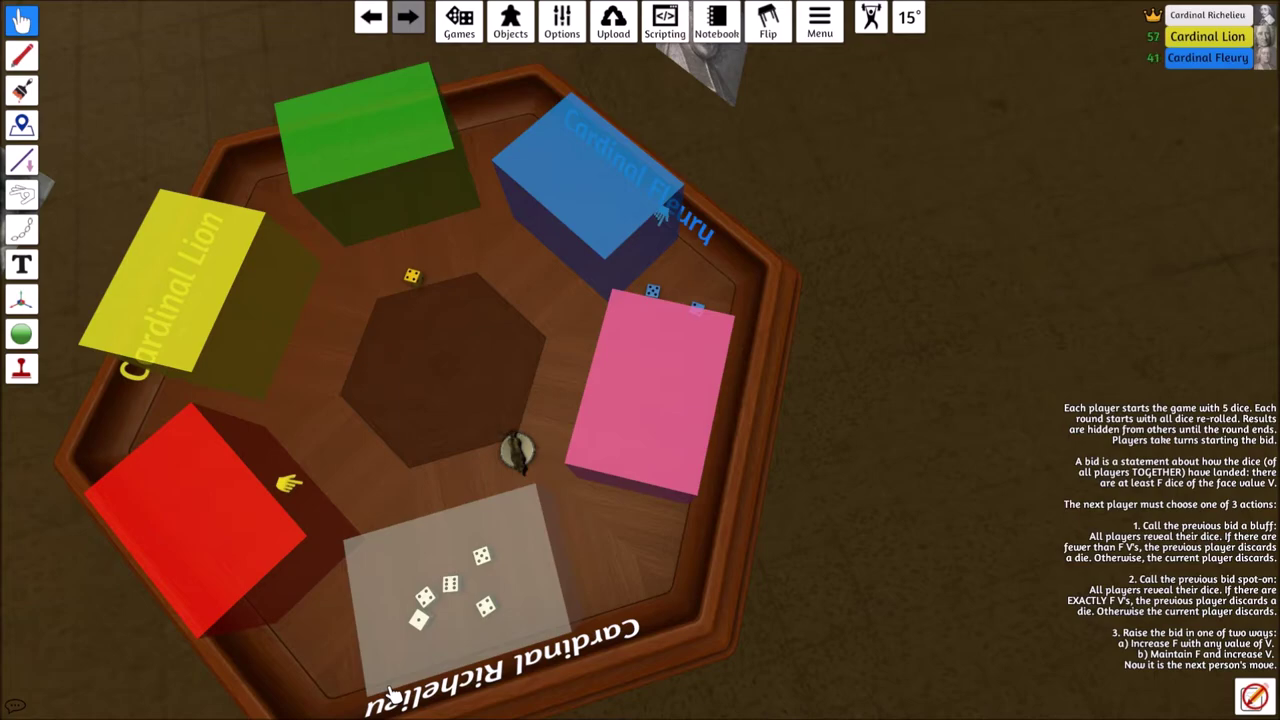
left_click_drag(390, 692, 586, 530)
left_click_drag(490, 572, 465, 430)
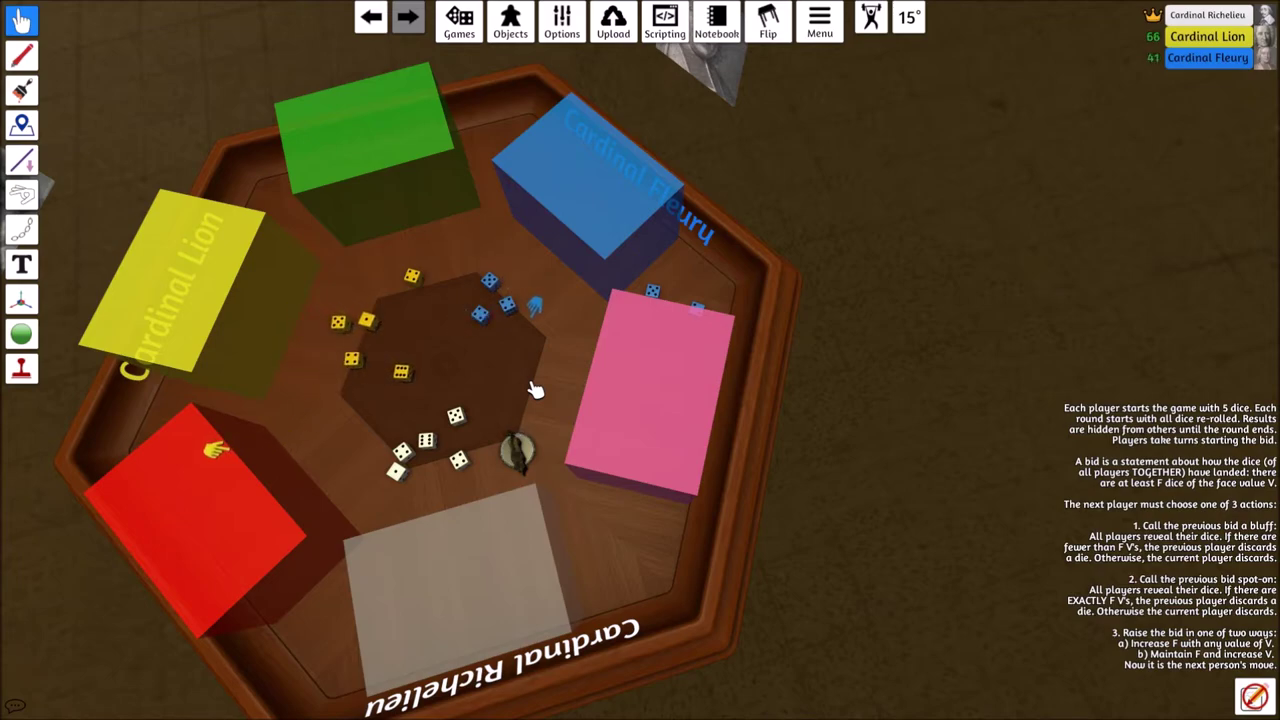
left_click_drag(356, 524, 451, 433)
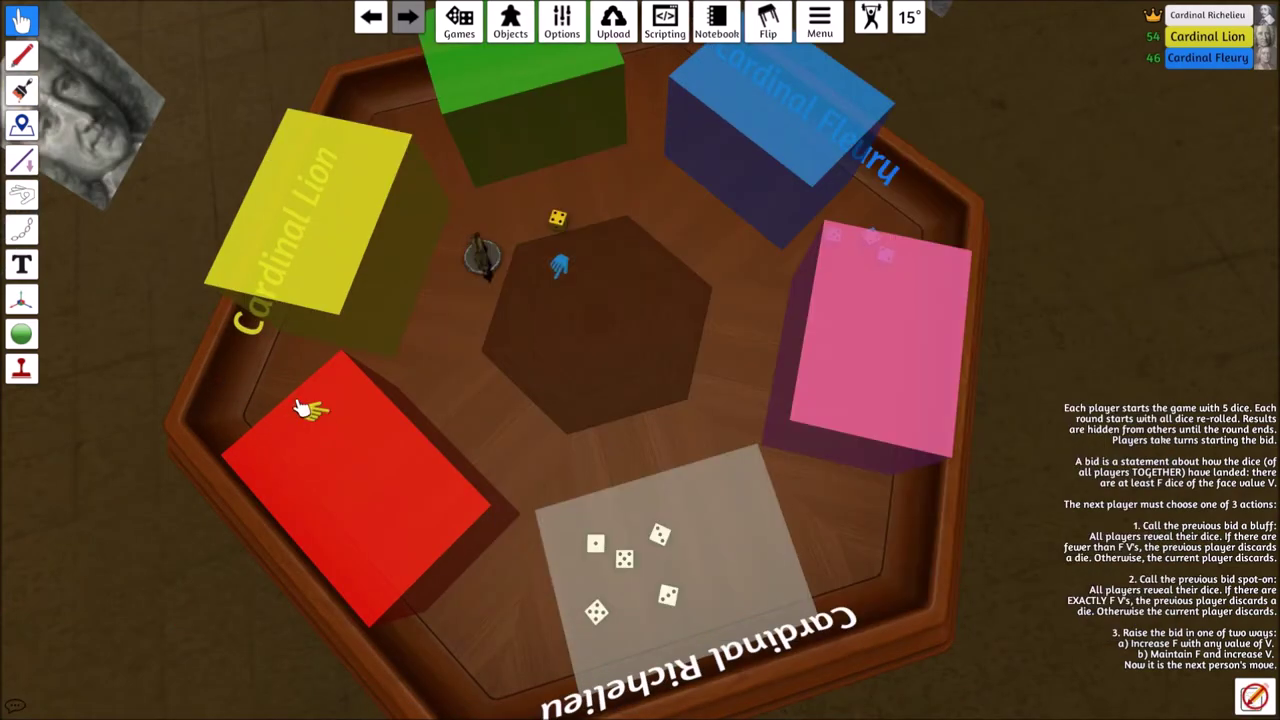
scroll(470, 320, "up", 3)
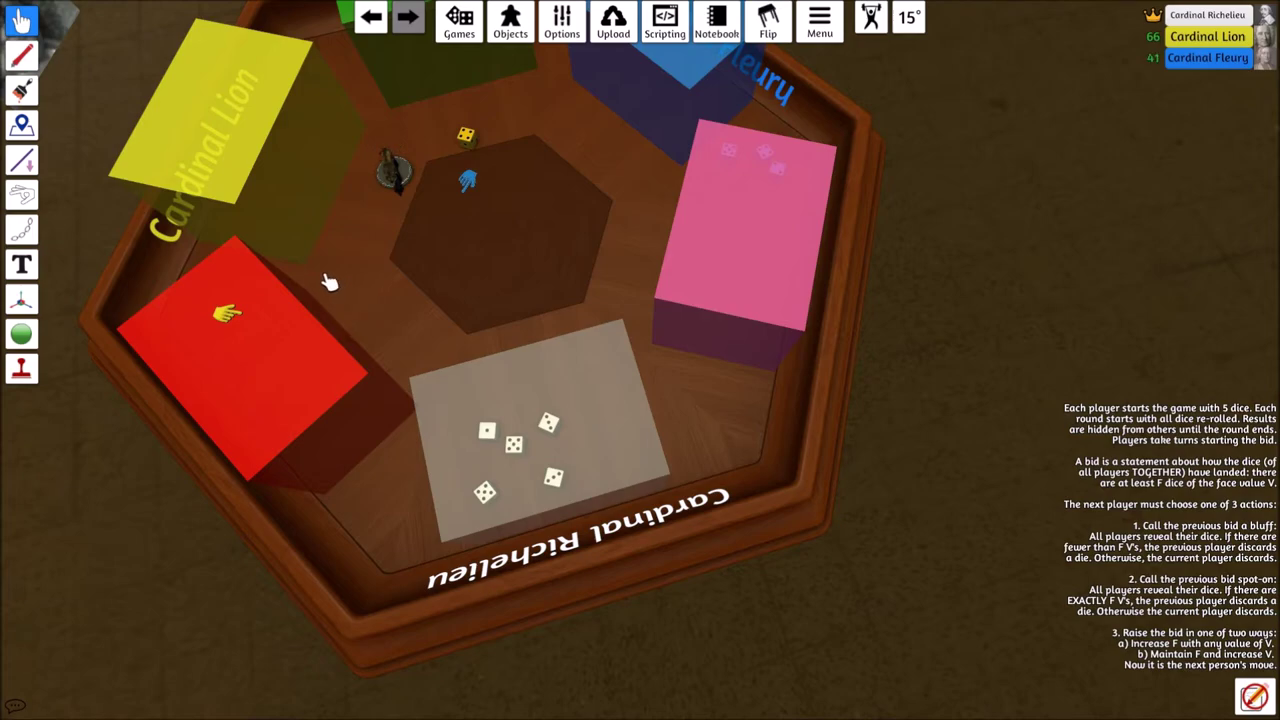
scroll(418, 306, "down", 3)
scroll(460, 380, "up", 2)
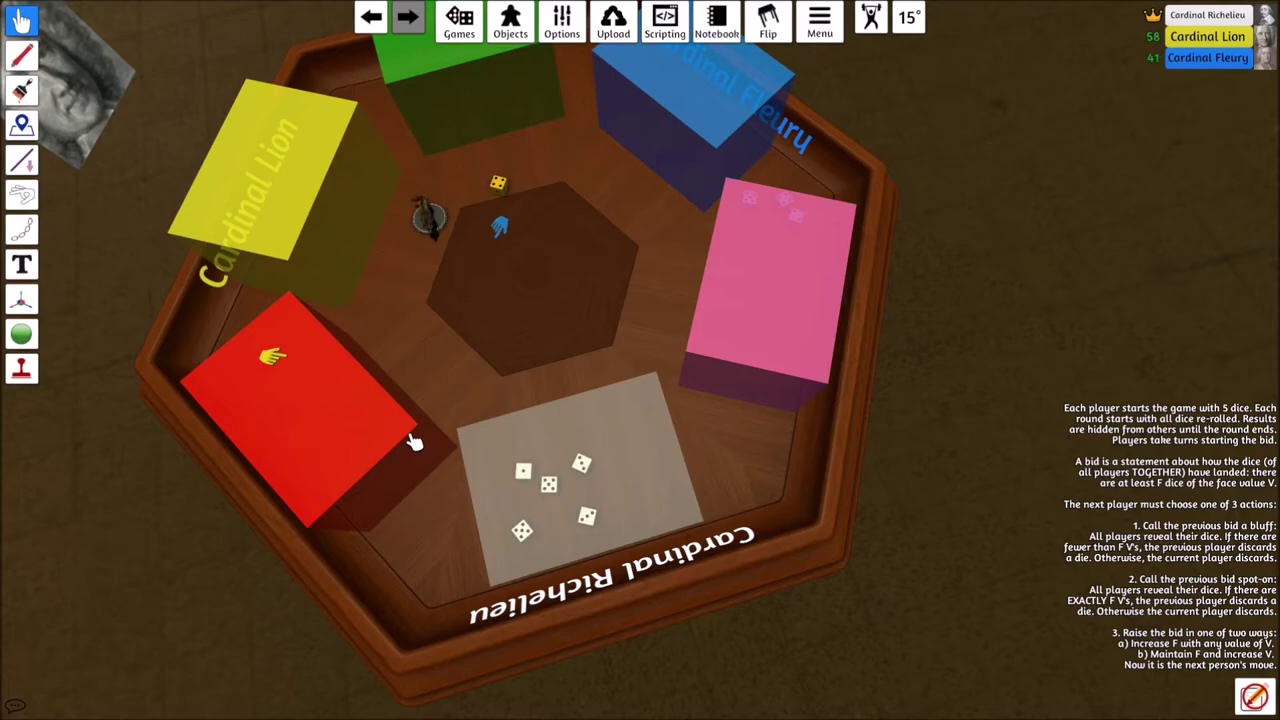
Apply a bright, fully saturated yellow Color Tint to the figurine
right_click(428, 218)
mouse_move(471, 288)
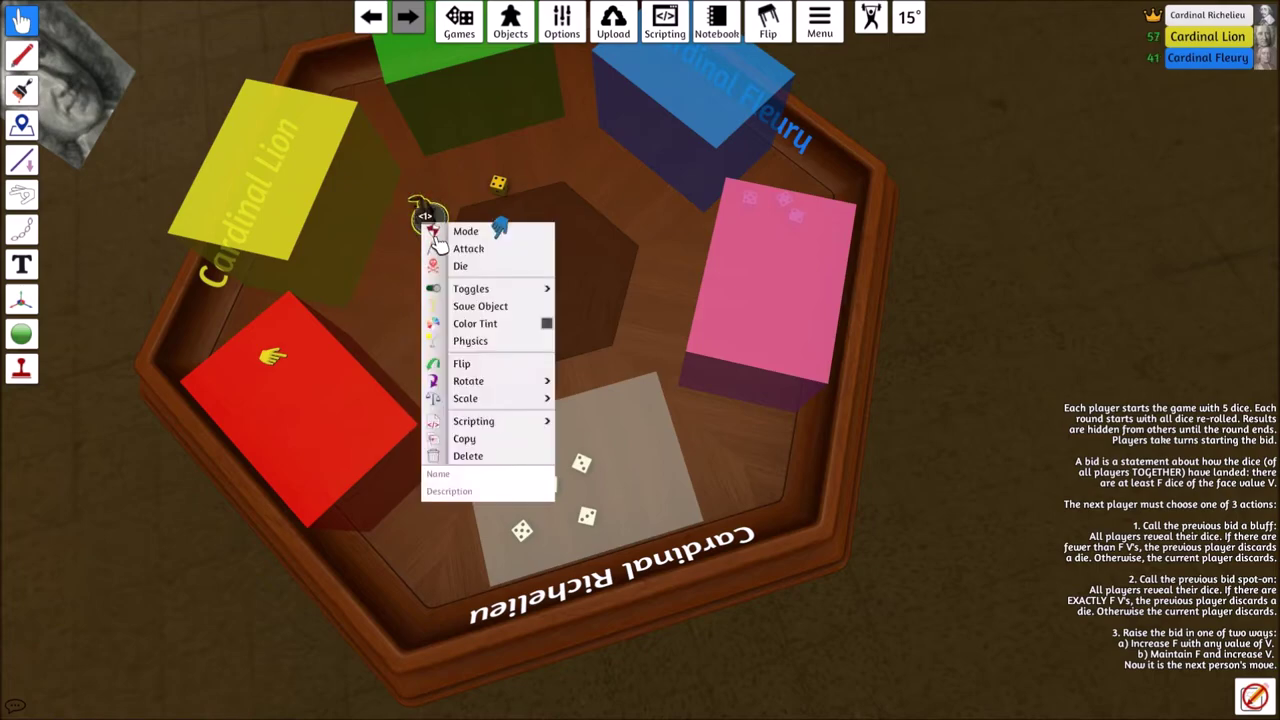
left_click(475, 323)
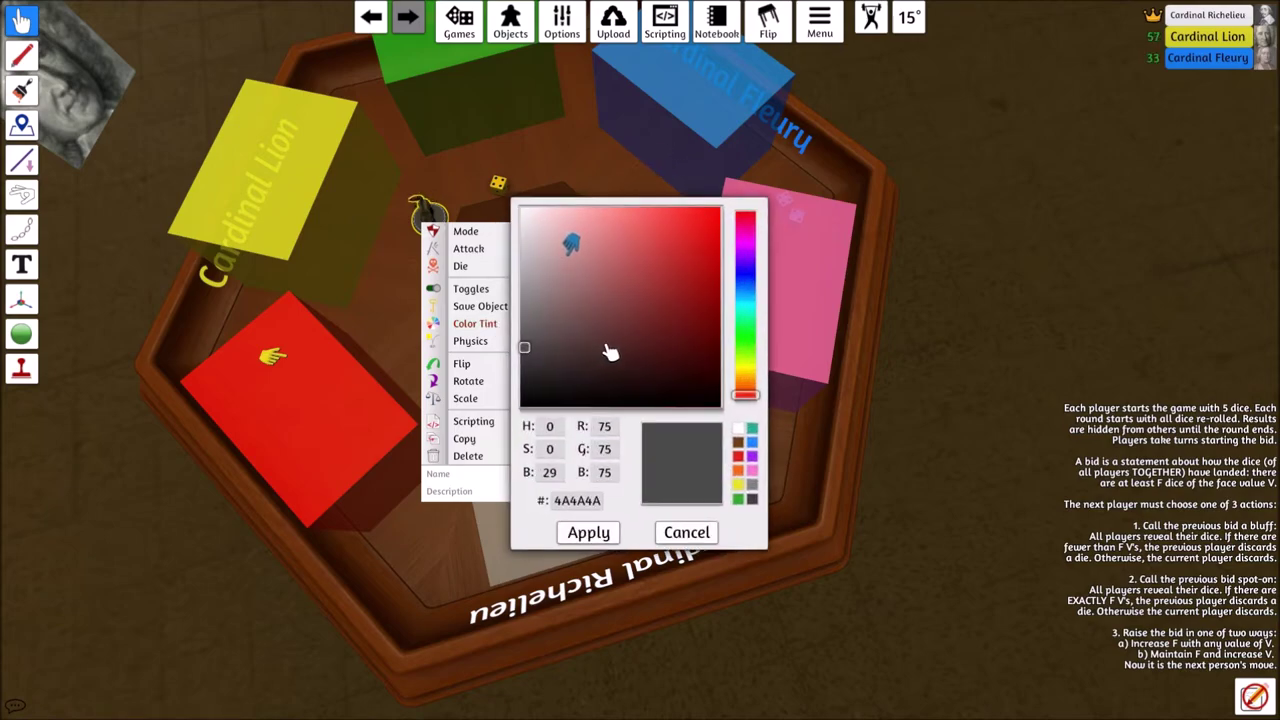
left_click_drag(748, 398, 748, 372)
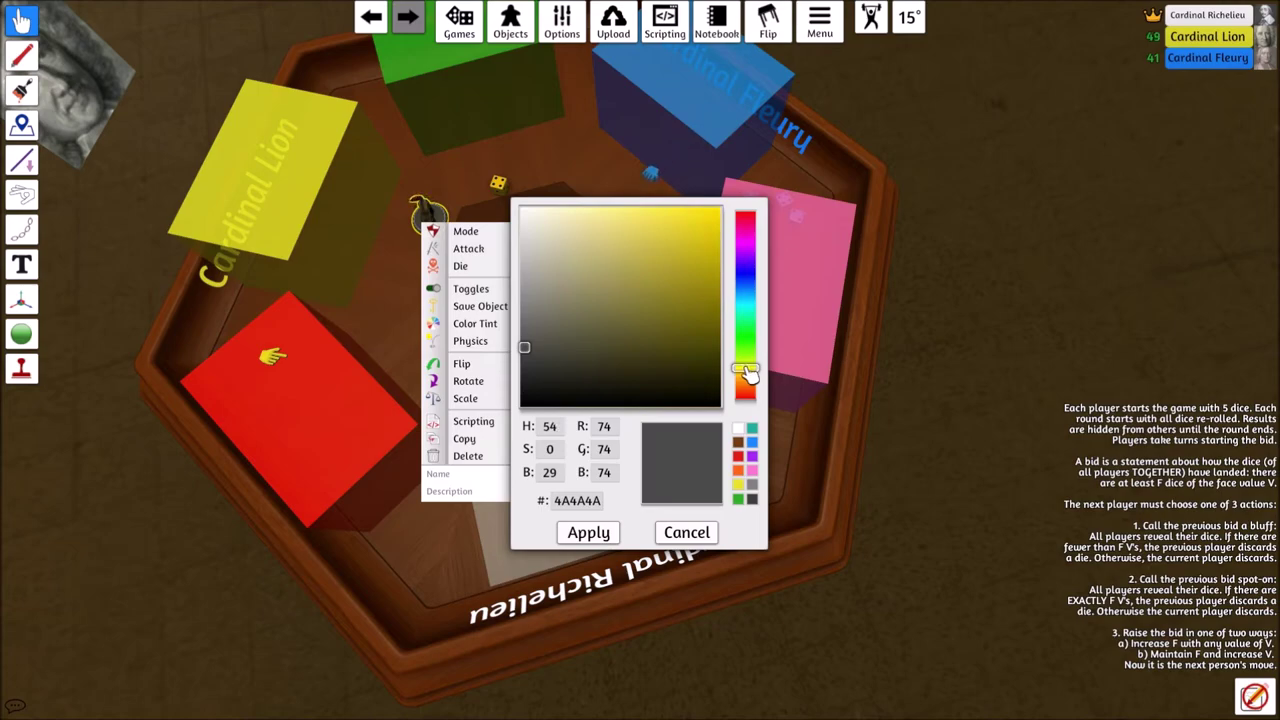
left_click(715, 212)
left_click(589, 532)
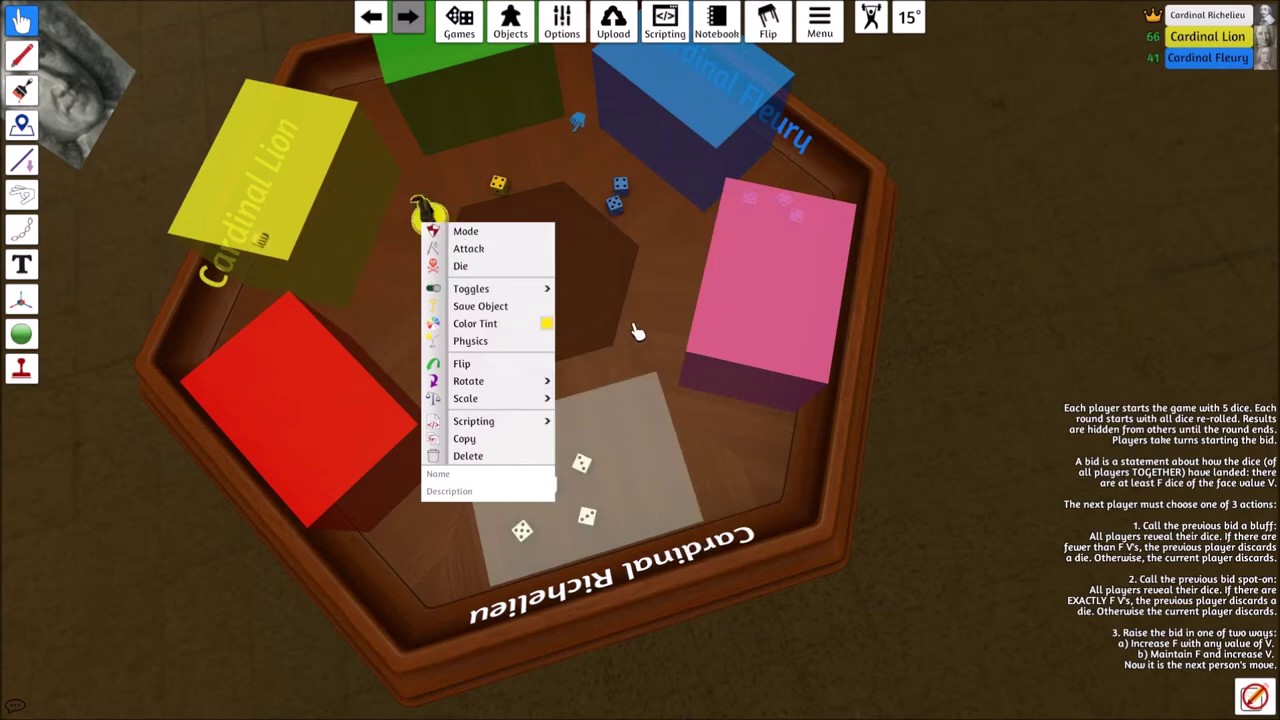
left_click(620, 370)
Undo to an earlier state, then tint the blue-based figurine yellow again
mouse_move(465, 450)
left_mouse_down()
mouse_move(578, 516)
mouse_move(587, 338)
left_mouse_up()
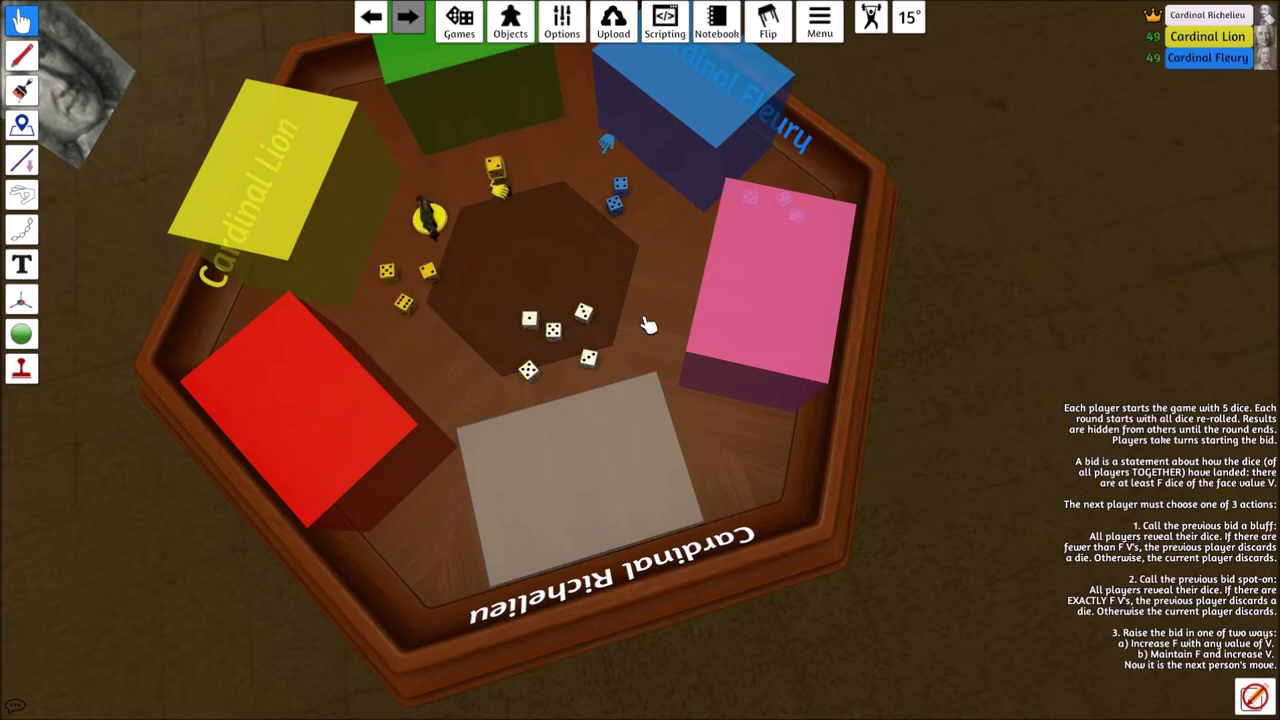
key("ctrl+z")
scroll(557, 456, "down", 1)
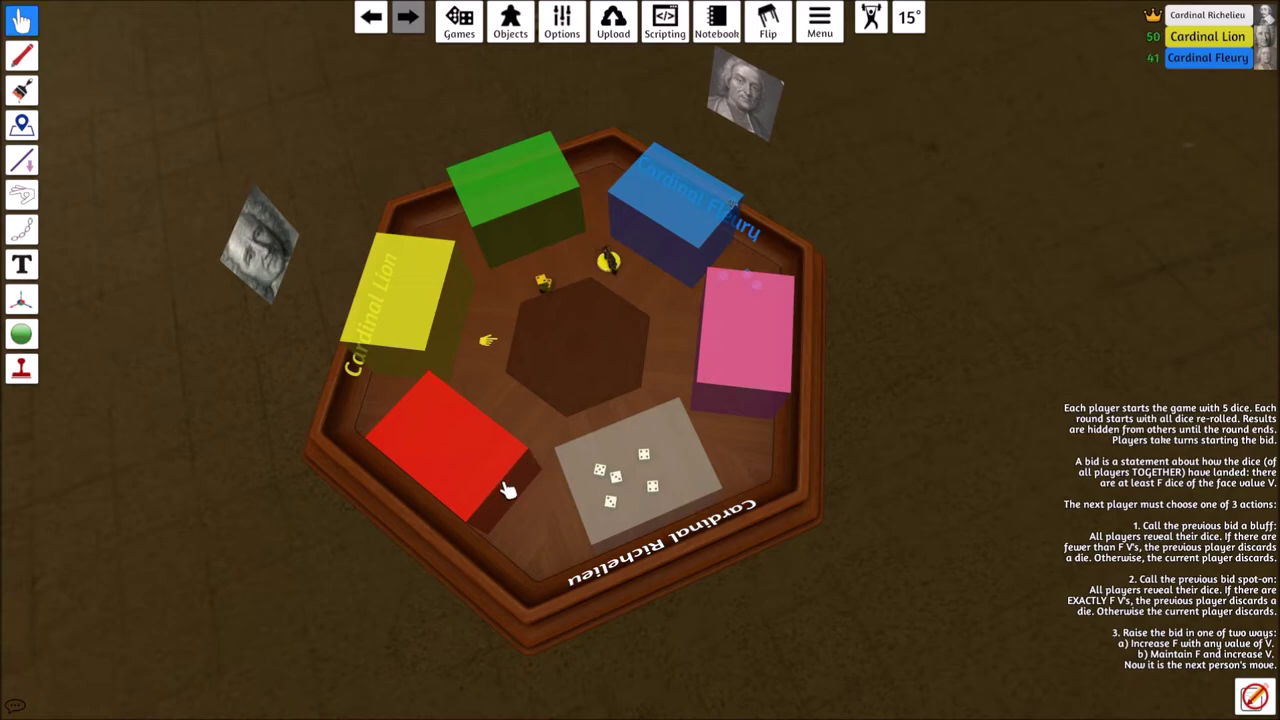
scroll(570, 490, "up", 8)
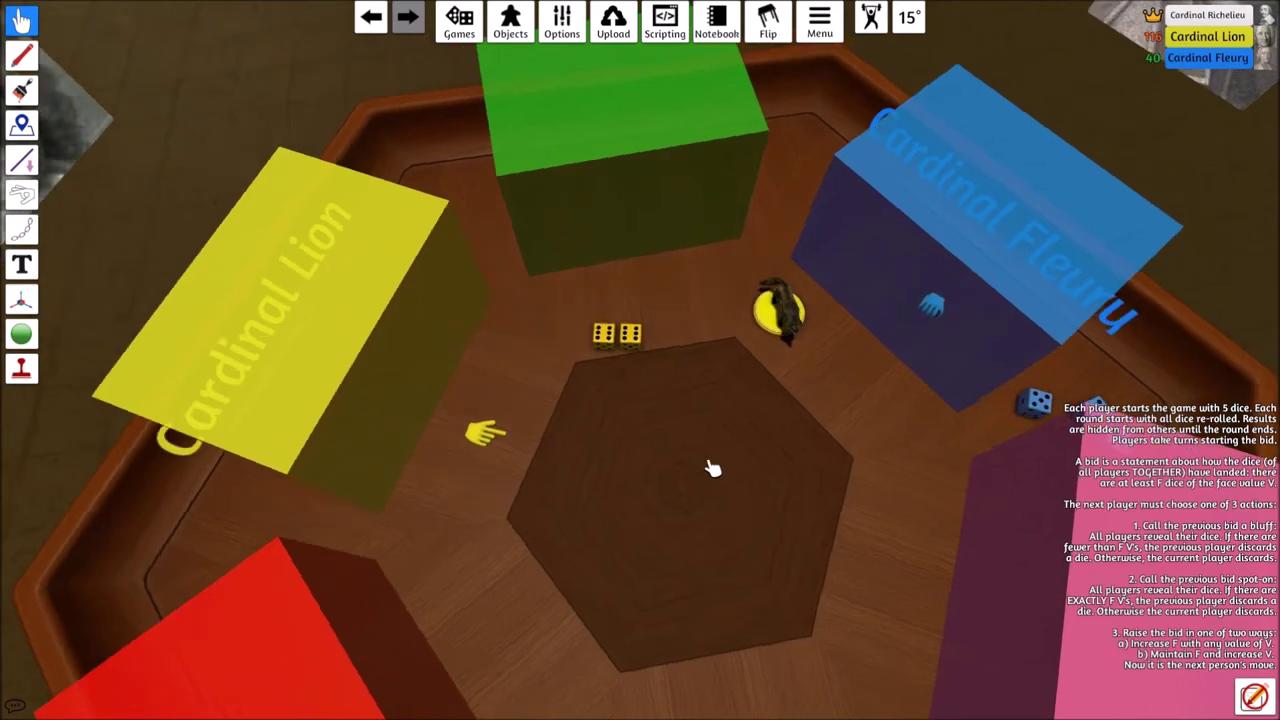
scroll(700, 430, "down", 4)
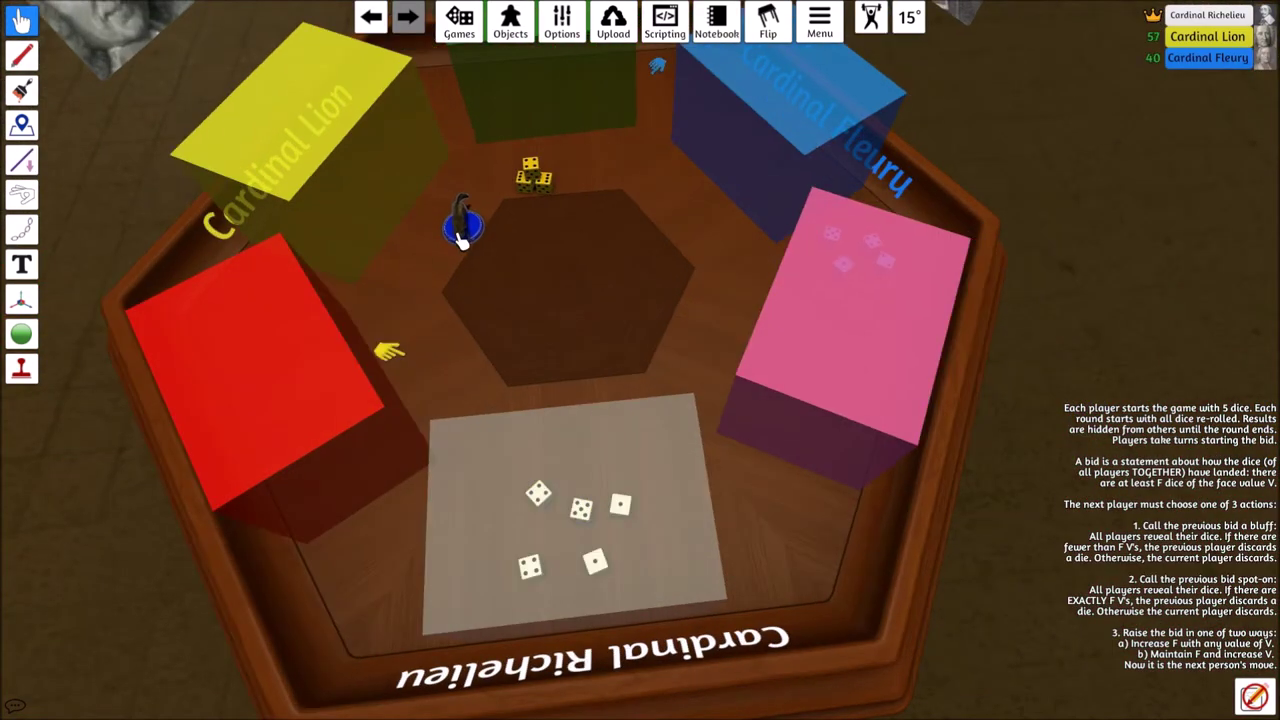
right_click(465, 215)
left_click(514, 339)
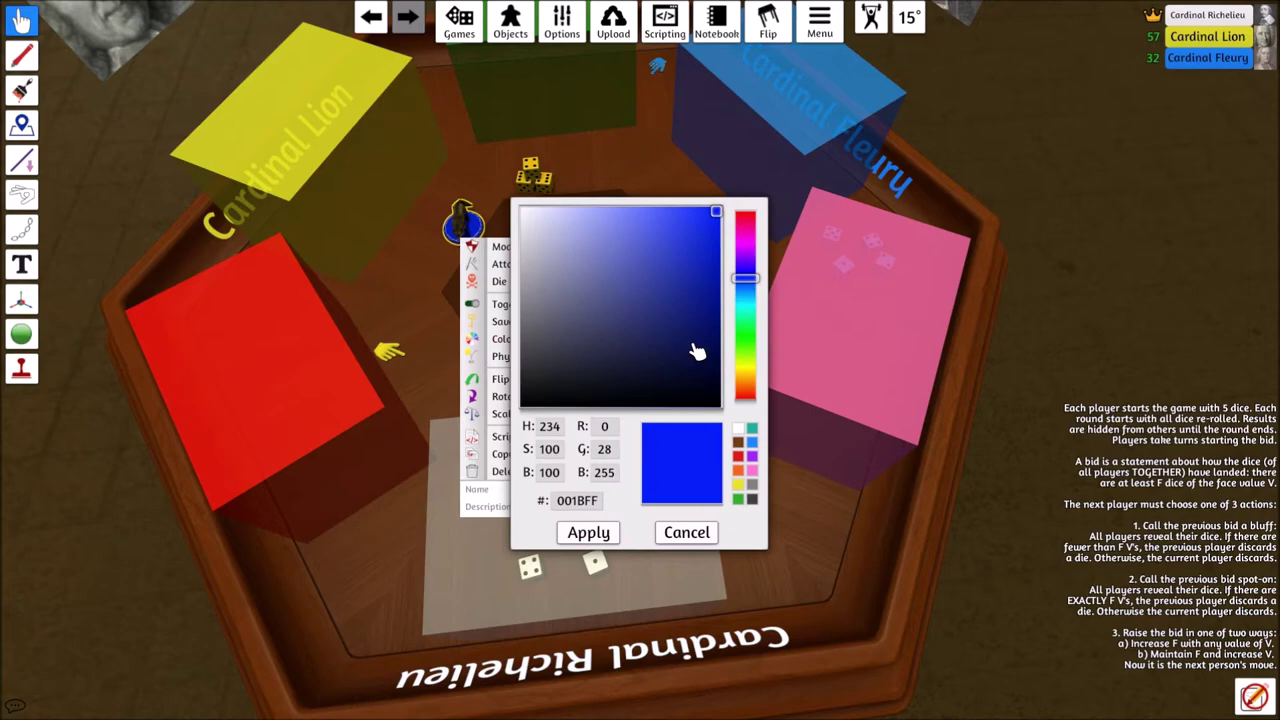
left_click_drag(745, 340, 750, 375)
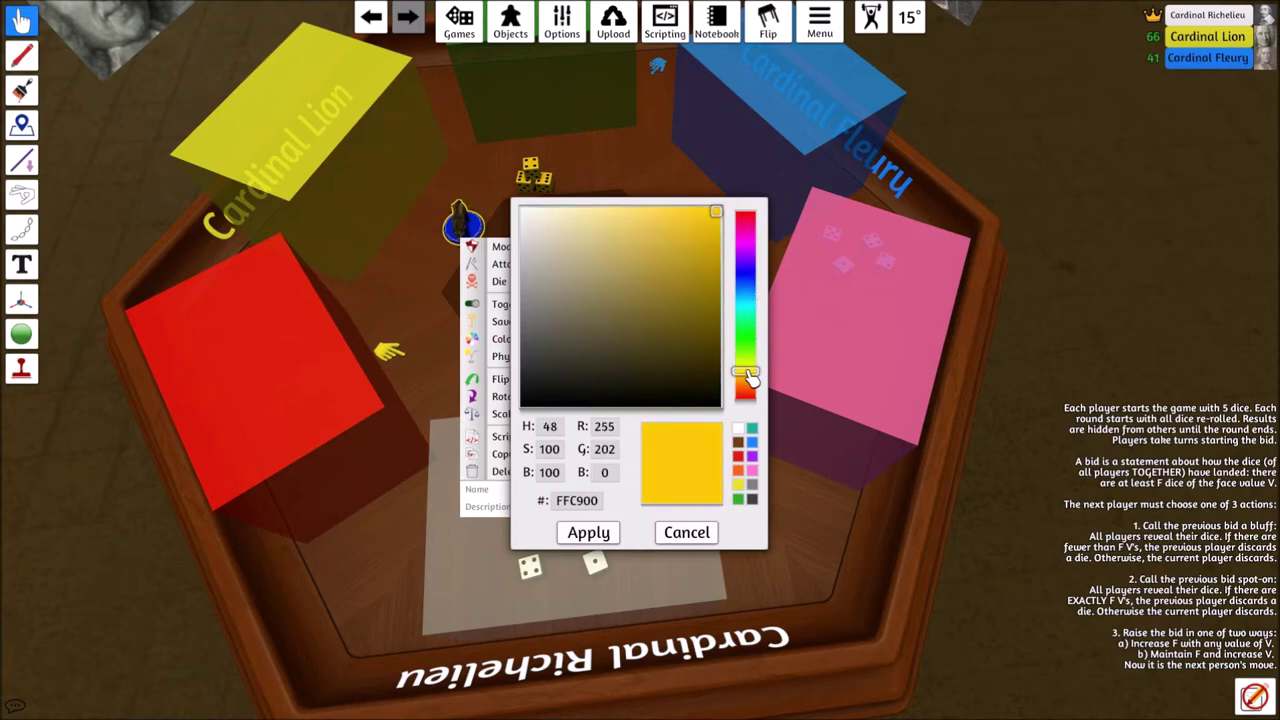
left_click(588, 532)
left_click(625, 345)
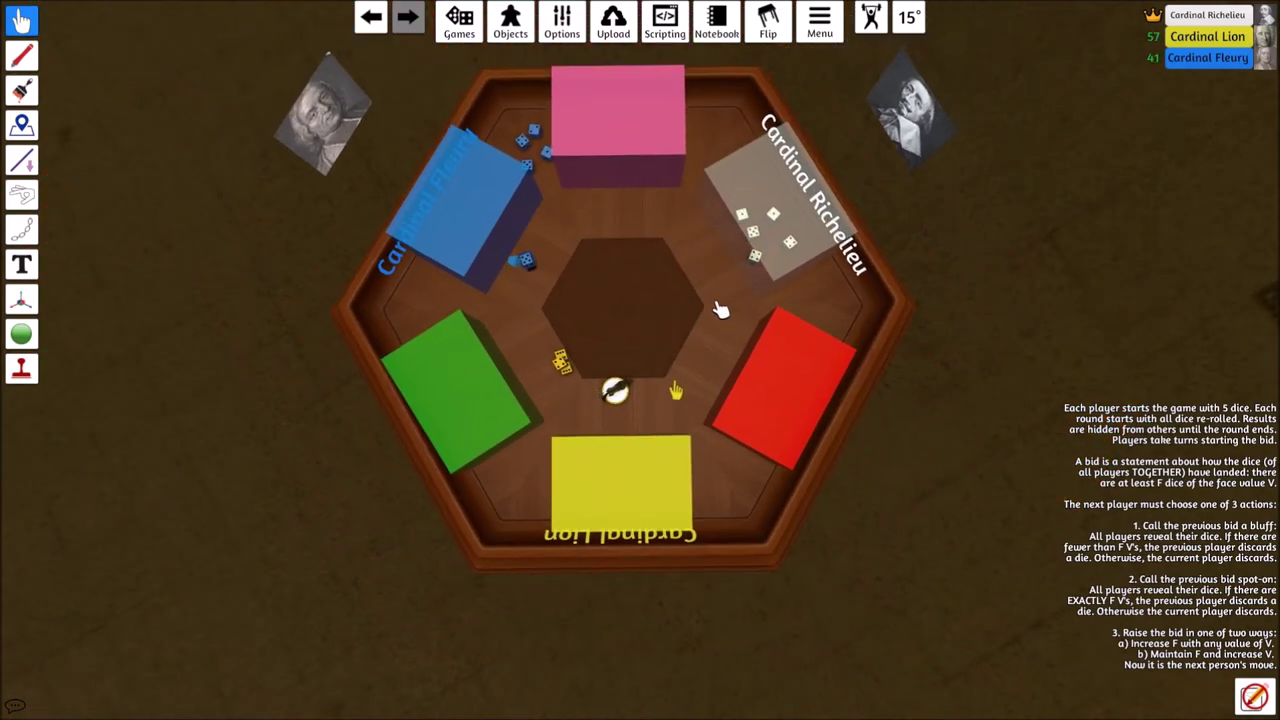
Move the five white dice to the centre, return them to the grey tray, and re-roll
right_click(720, 310)
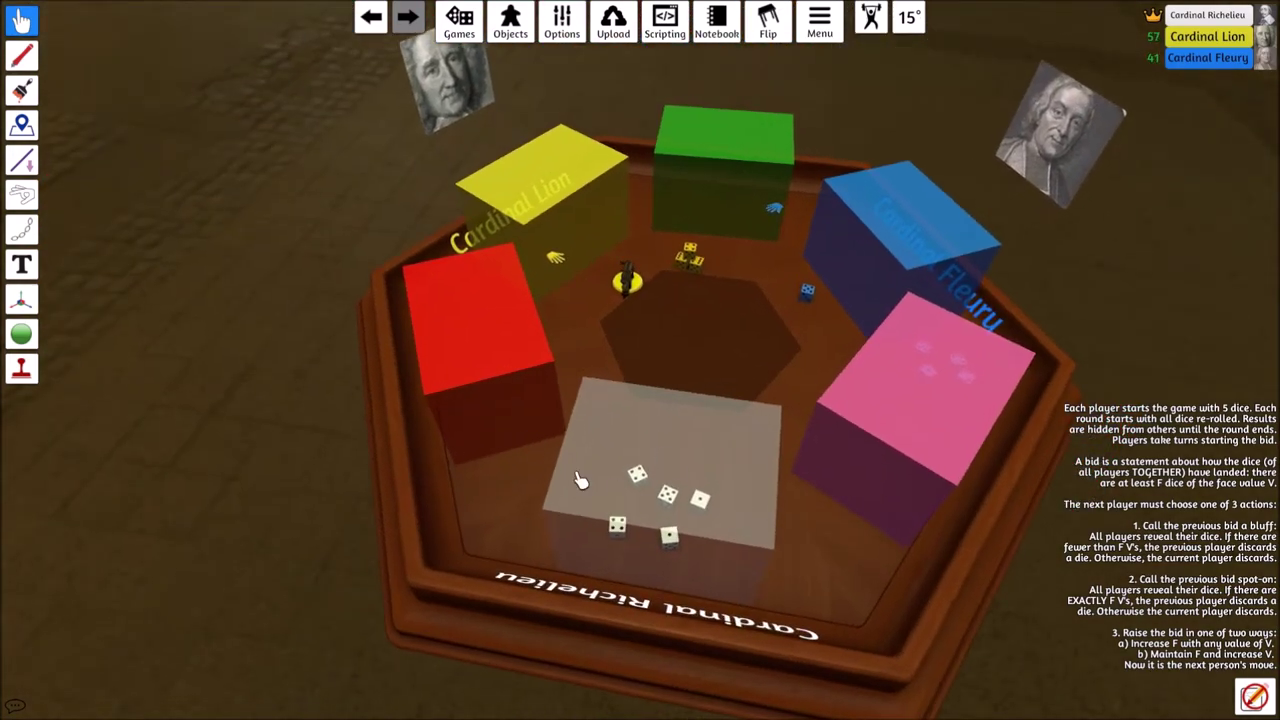
left_click_drag(560, 440, 740, 540)
left_click_drag(665, 490, 724, 356)
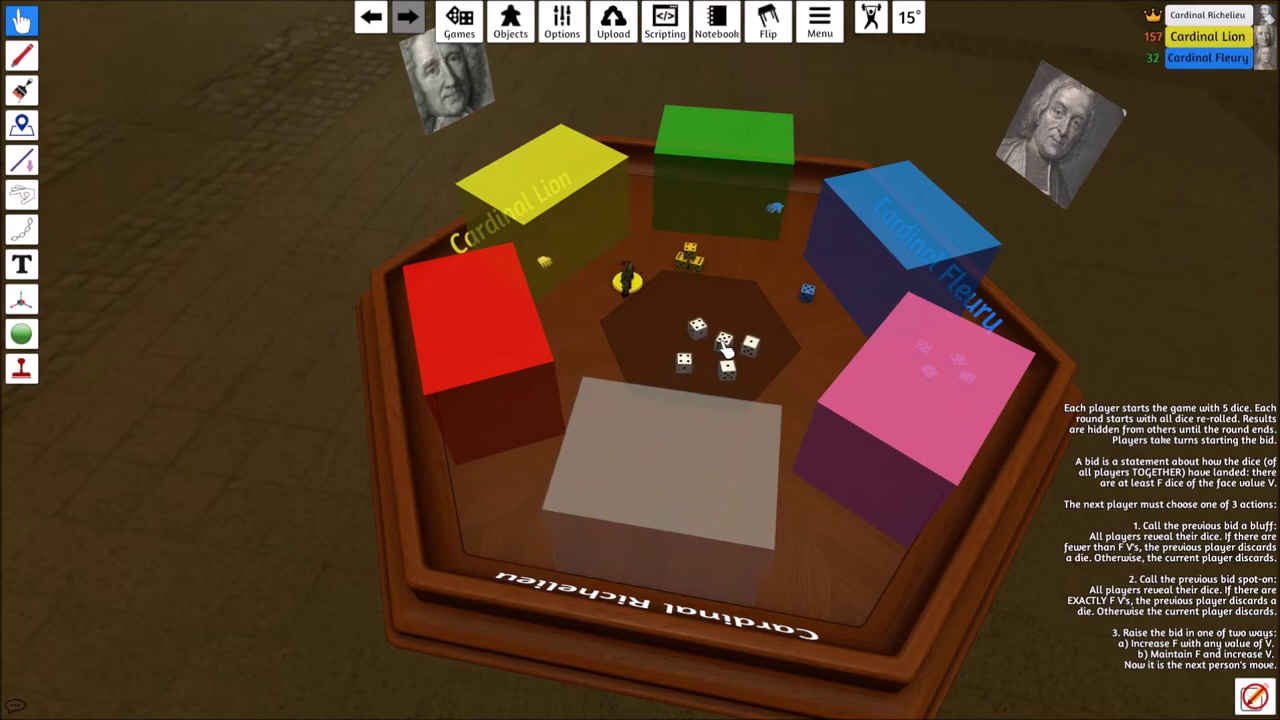
scroll(772, 463, "down", 1)
scroll(772, 463, "down", 1)
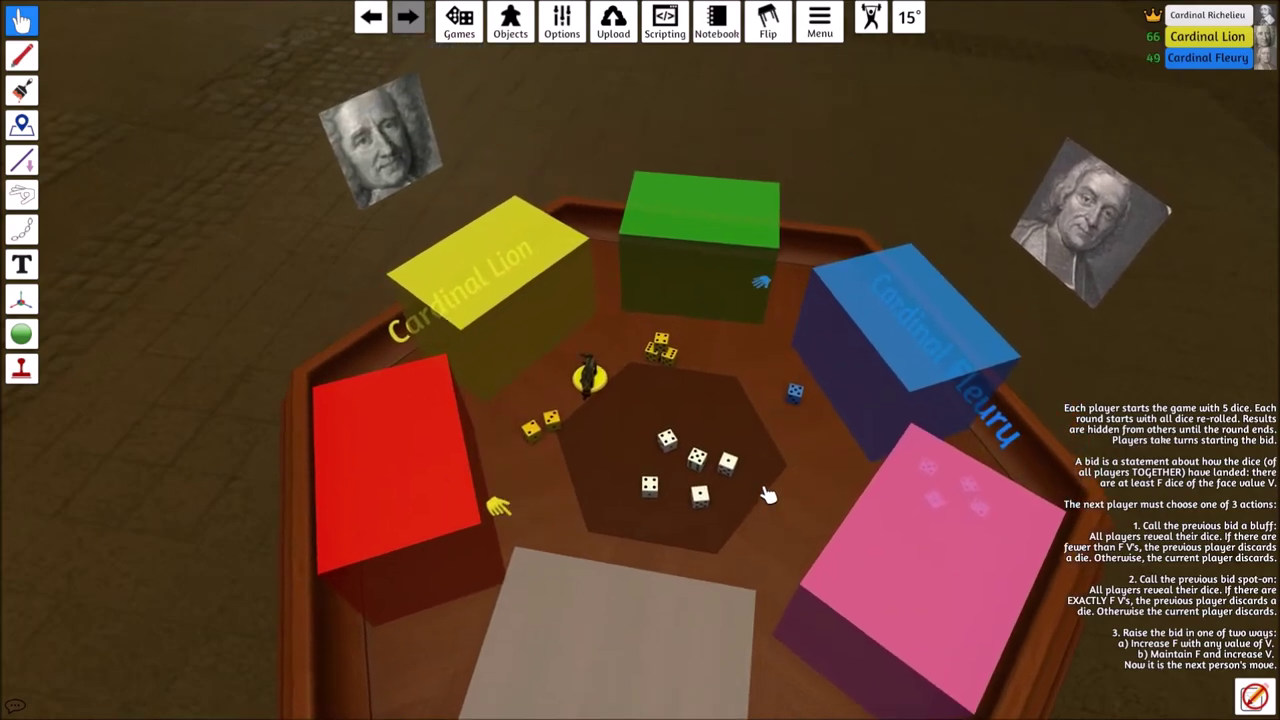
scroll(700, 575, "down", 1)
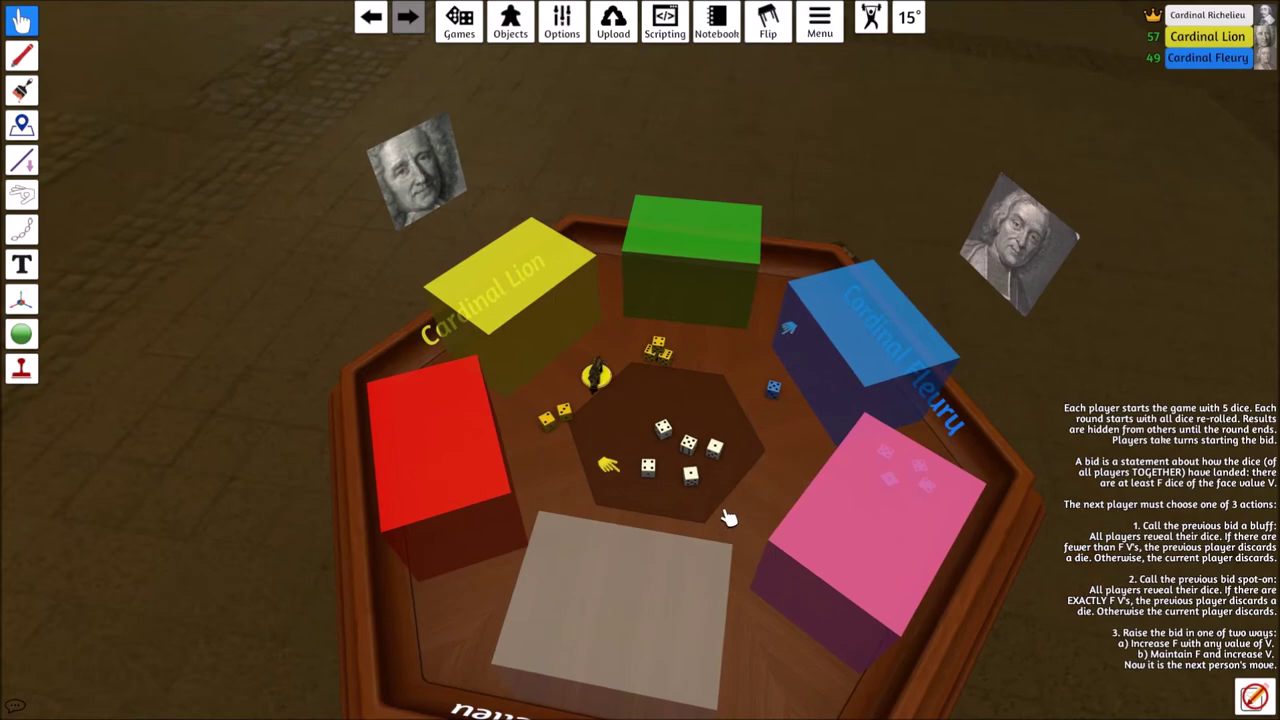
key("space")
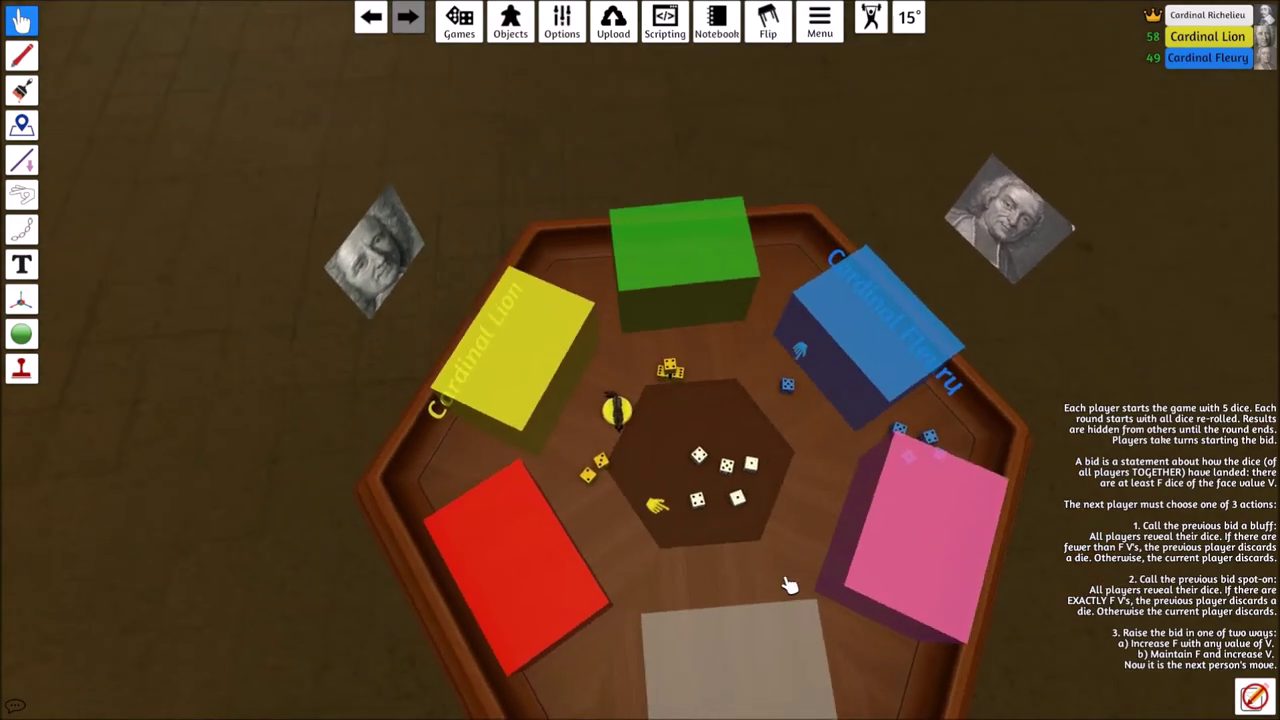
key("space")
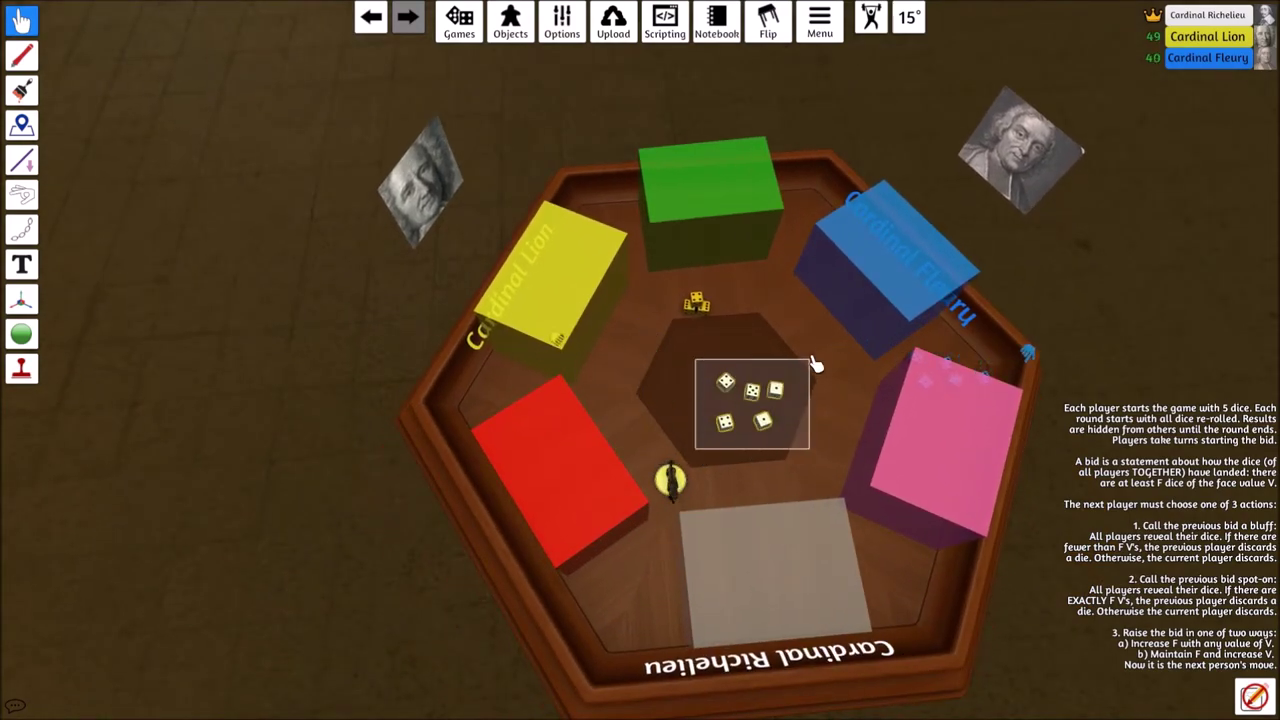
left_click_drag(752, 400, 783, 575)
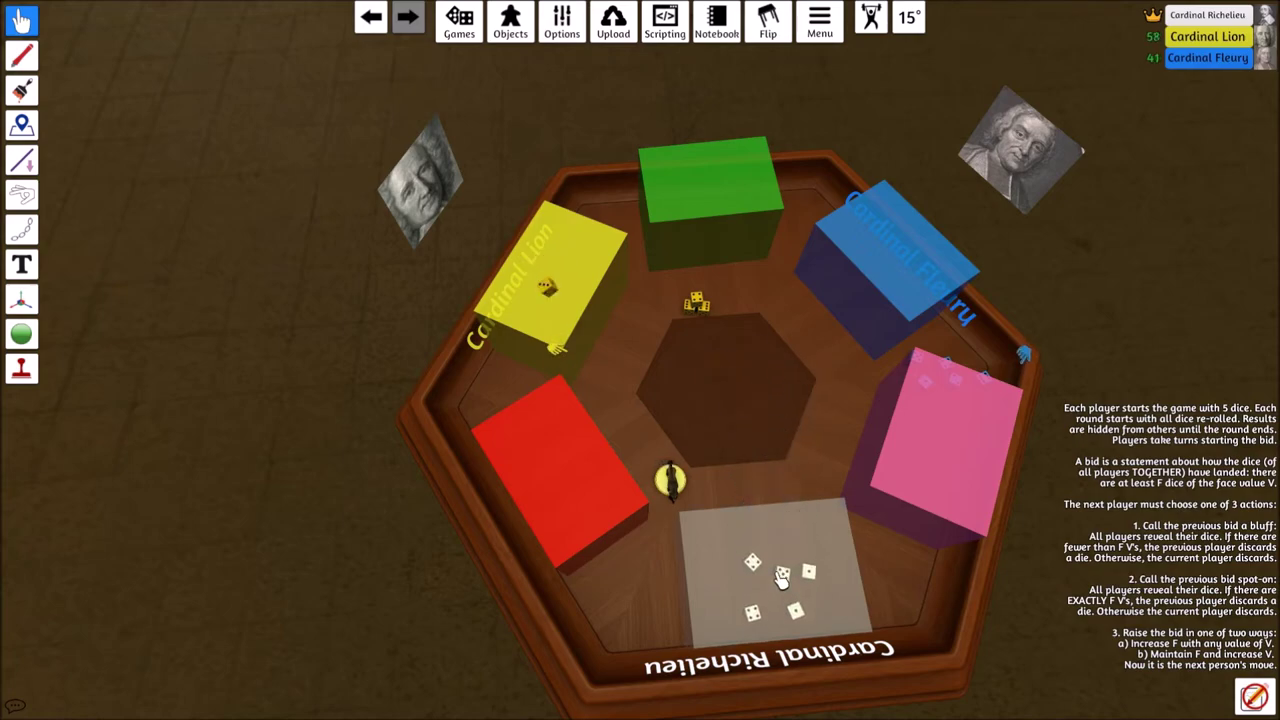
key("r")
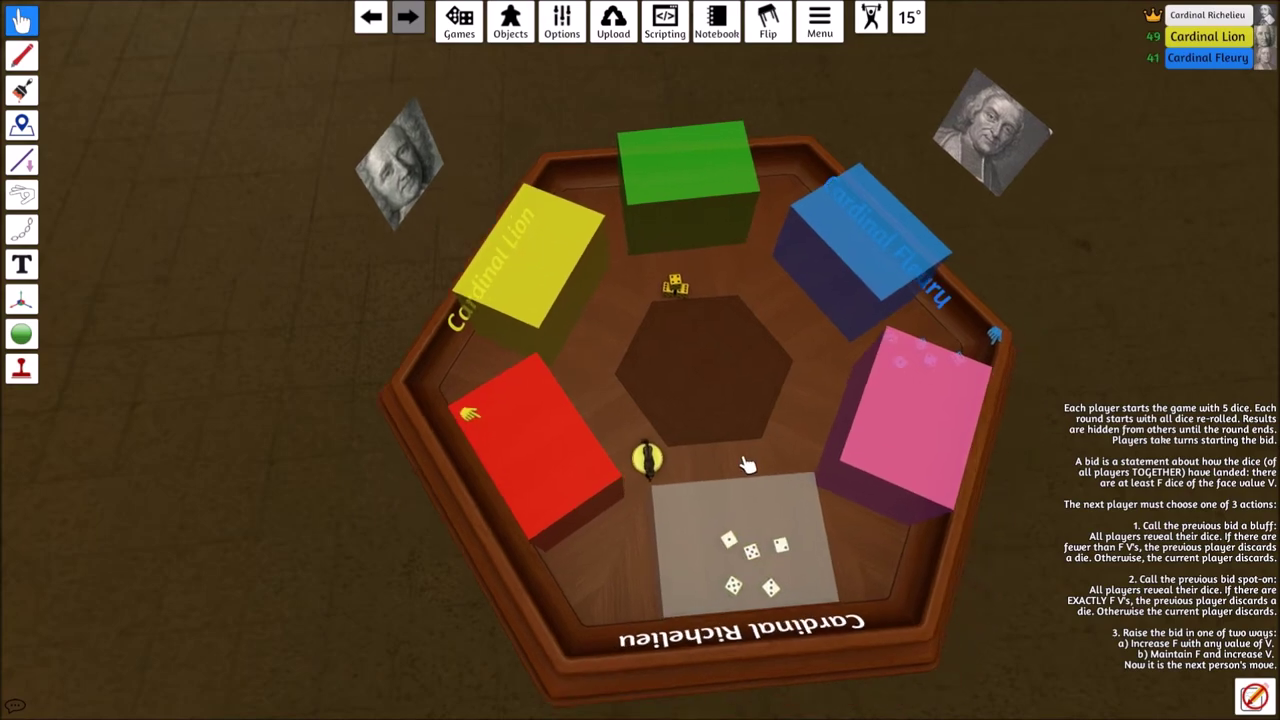
scroll(822, 536, "down", 3)
Select the five re-rolled dice on the mat and move them into the centre hexagon
mouse_move(822, 536)
left_mouse_down()
mouse_move(590, 394)
mouse_move(700, 440)
left_mouse_up()
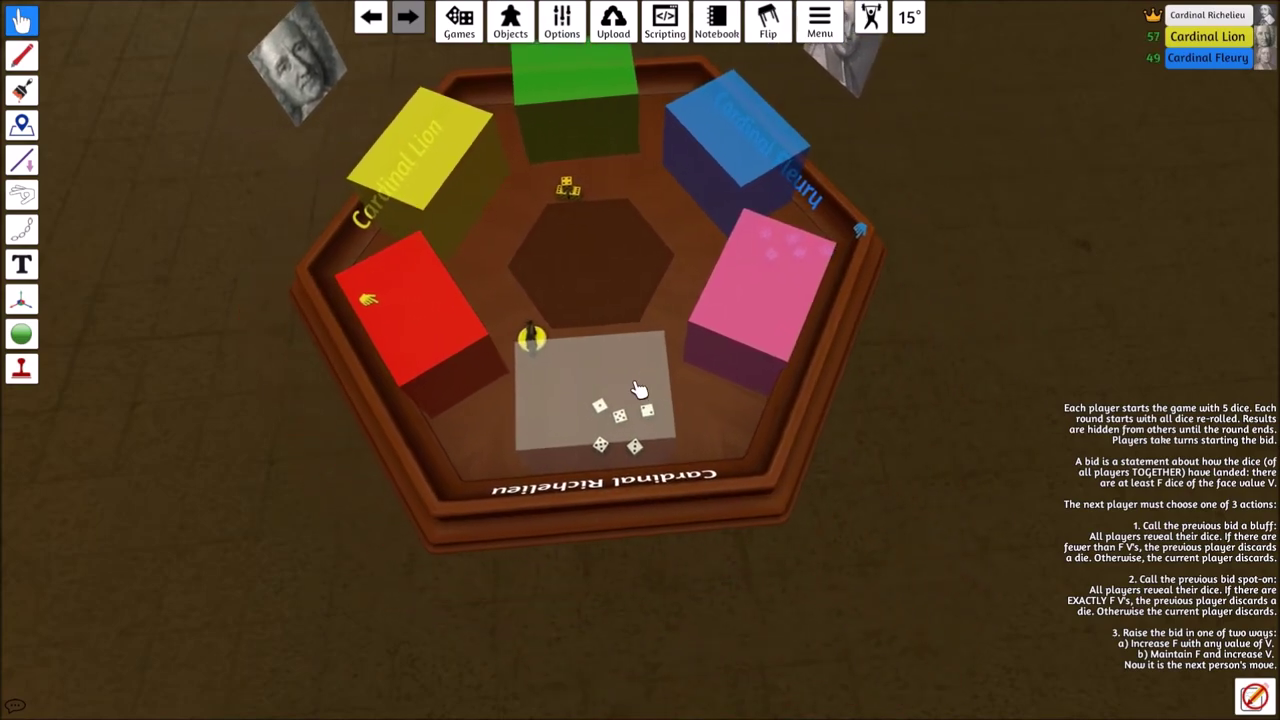
scroll(740, 492, "up", 3)
scroll(740, 495, "up", 4)
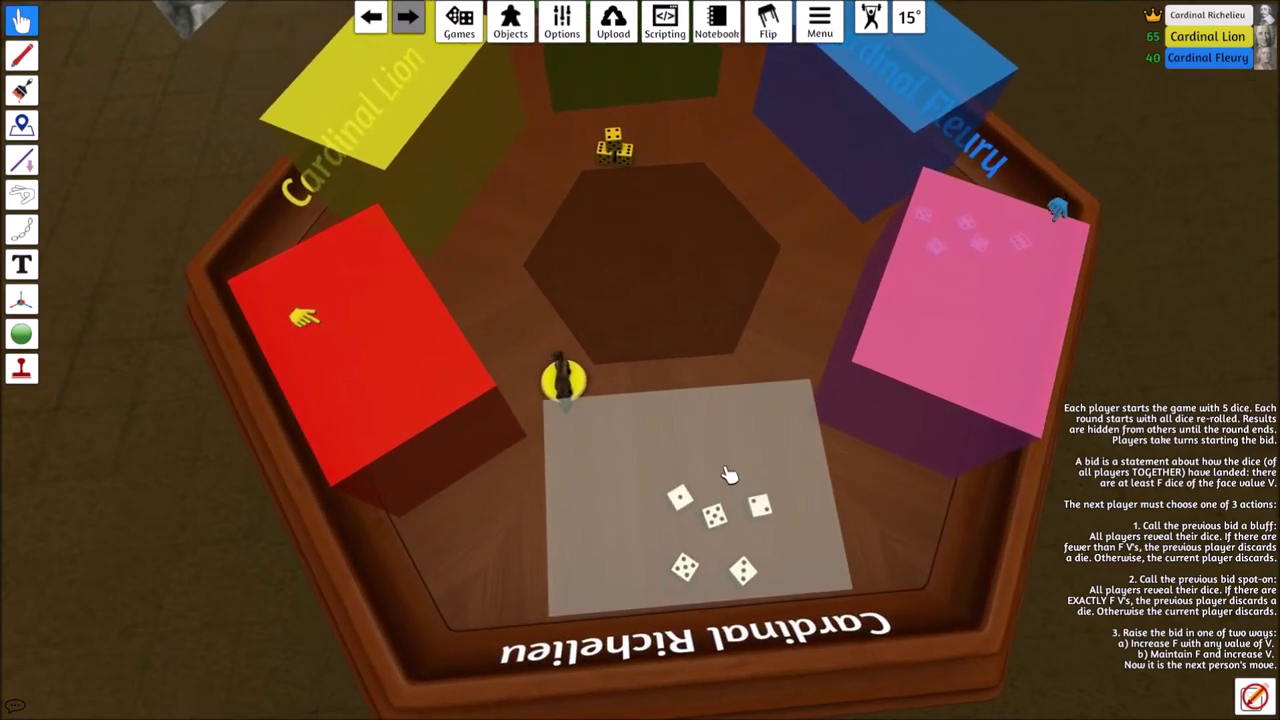
left_click_drag(740, 495, 668, 472)
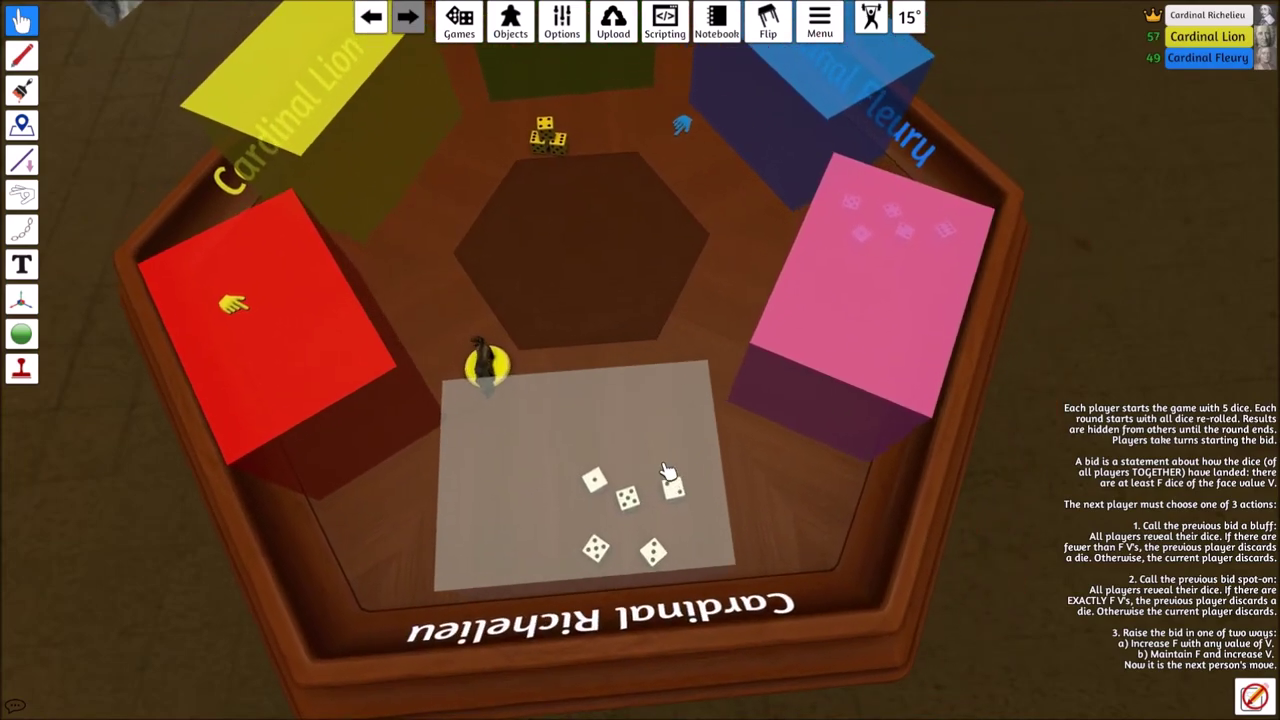
scroll(668, 472, "down", 3)
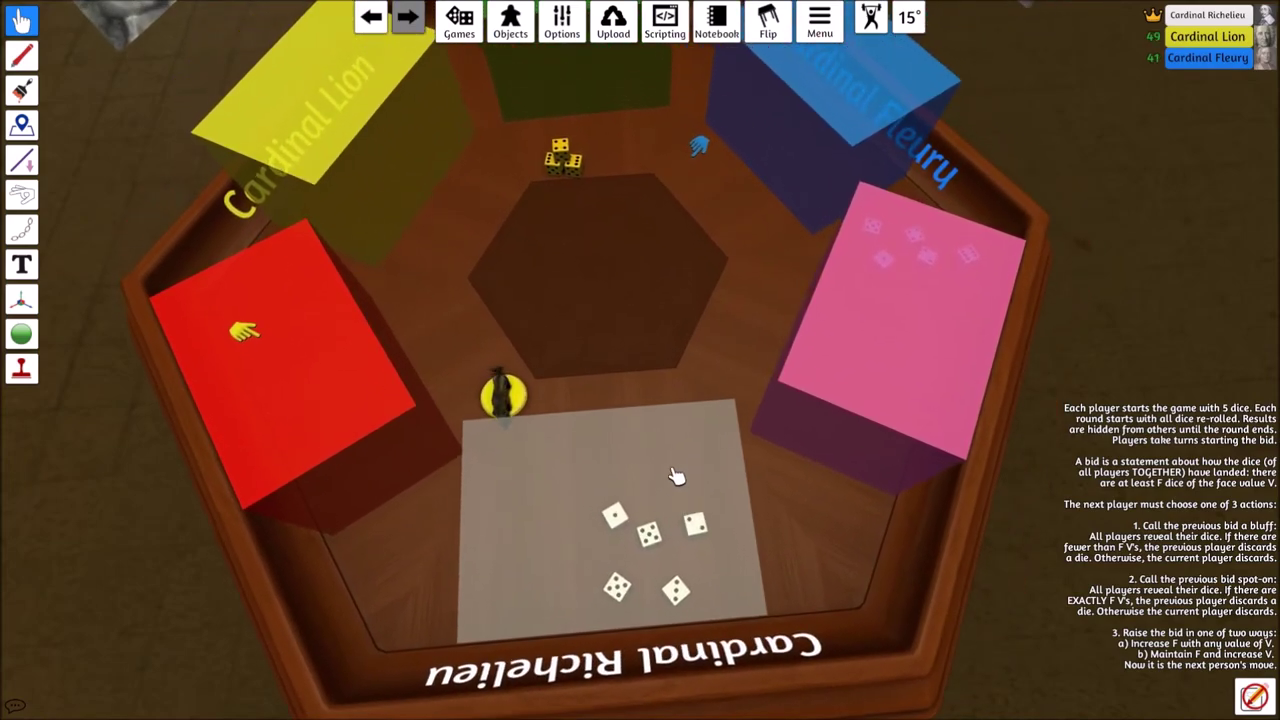
scroll(665, 460, "down", 3)
scroll(663, 450, "down", 2)
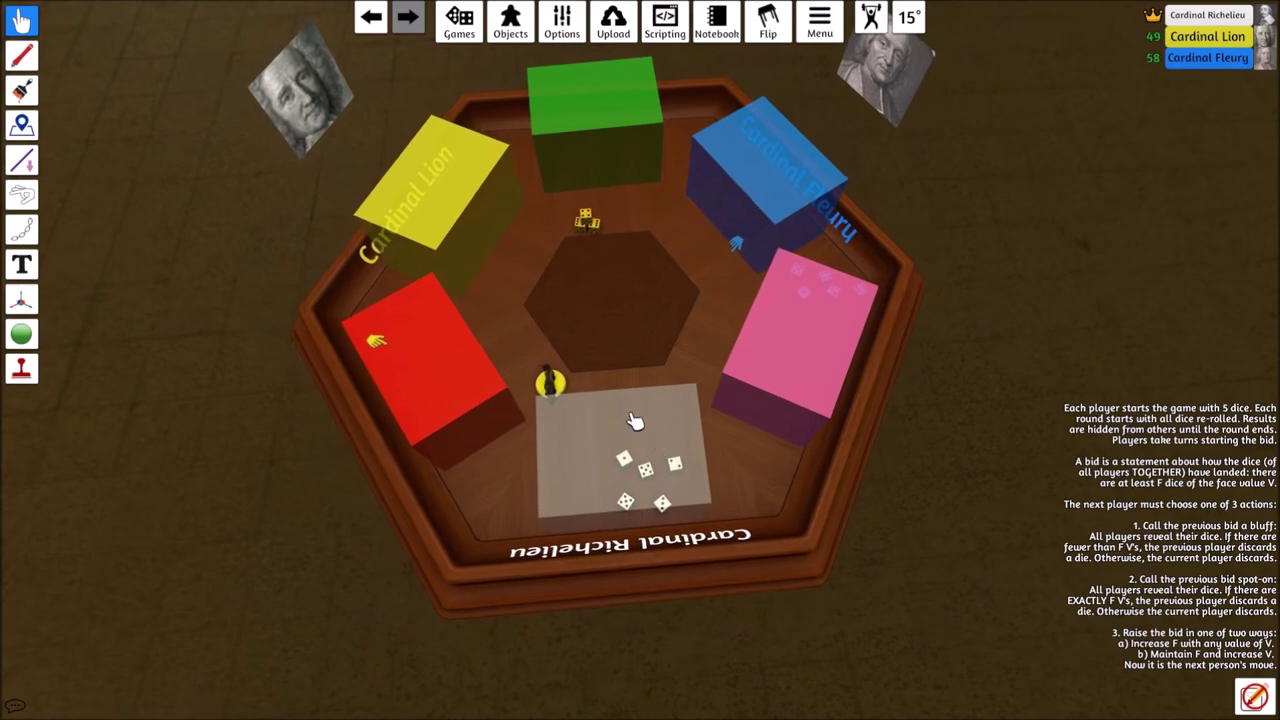
scroll(650, 458, "up", 2)
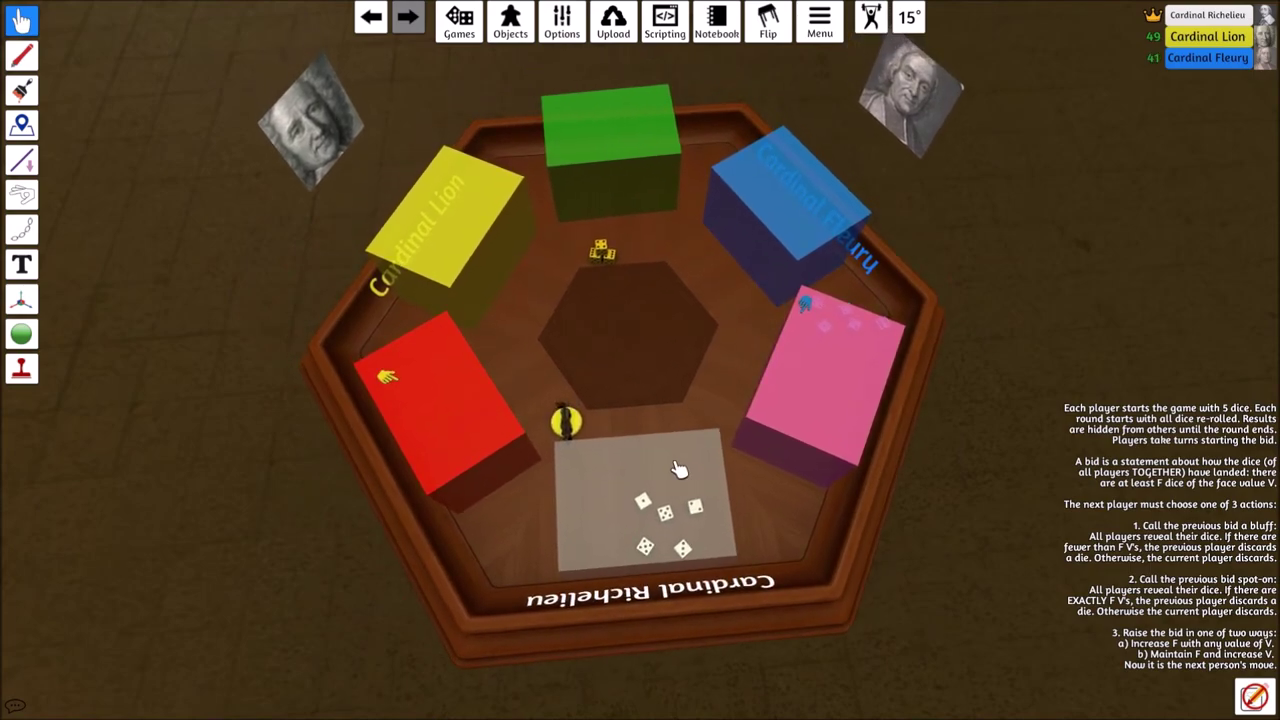
scroll(687, 473, "down", 3)
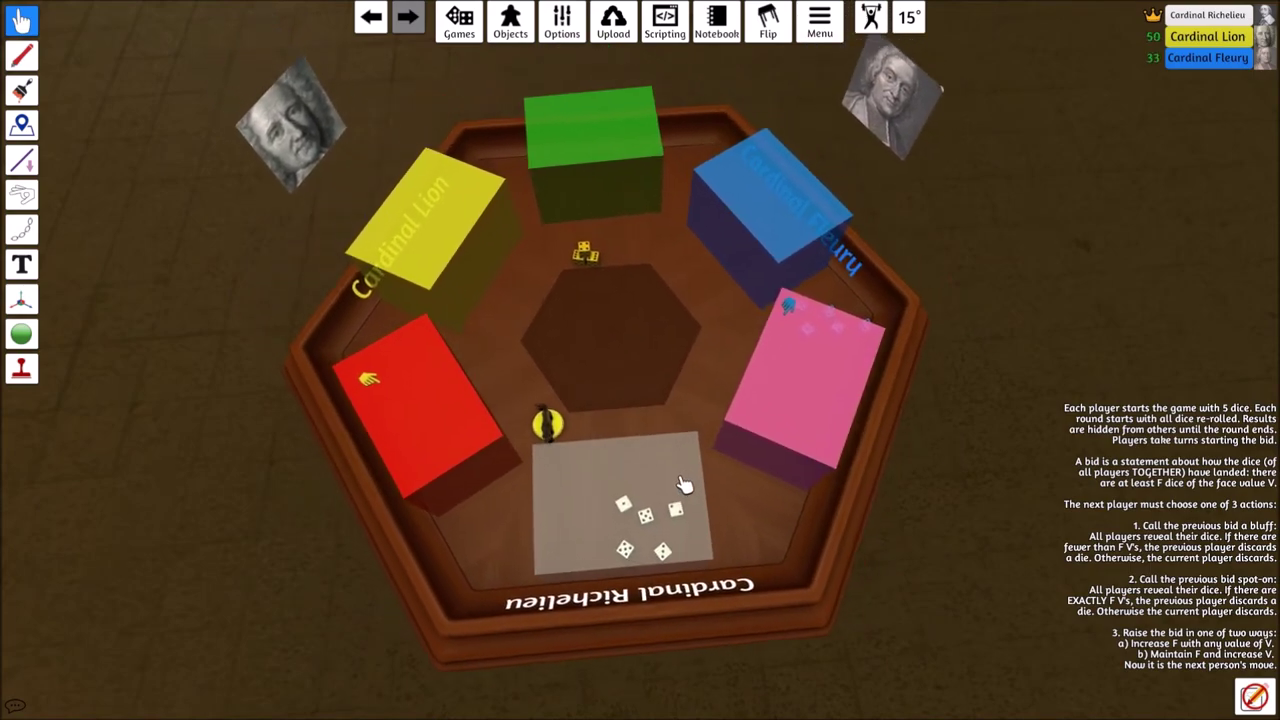
scroll(700, 500, "up", 4)
scroll(738, 525, "up", 1)
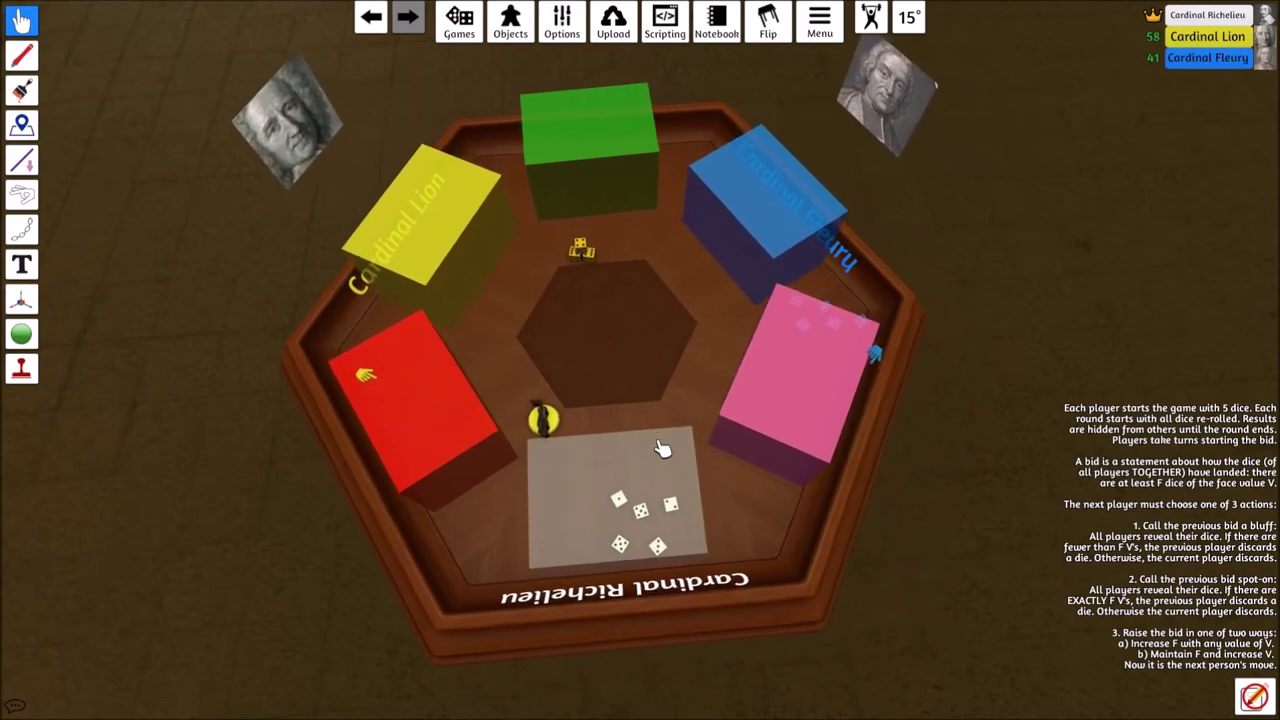
mouse_move(748, 512)
left_mouse_down()
mouse_move(621, 470)
mouse_move(635, 465)
left_mouse_up()
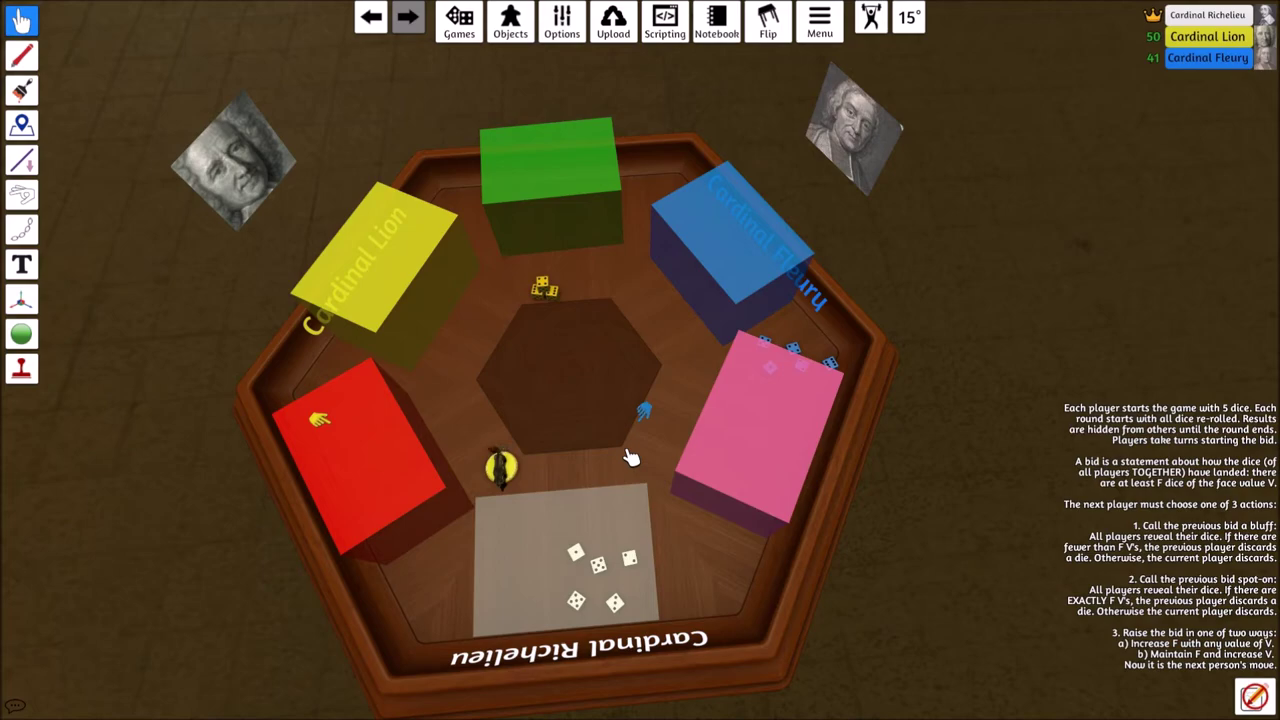
scroll(630, 456, "down", 2)
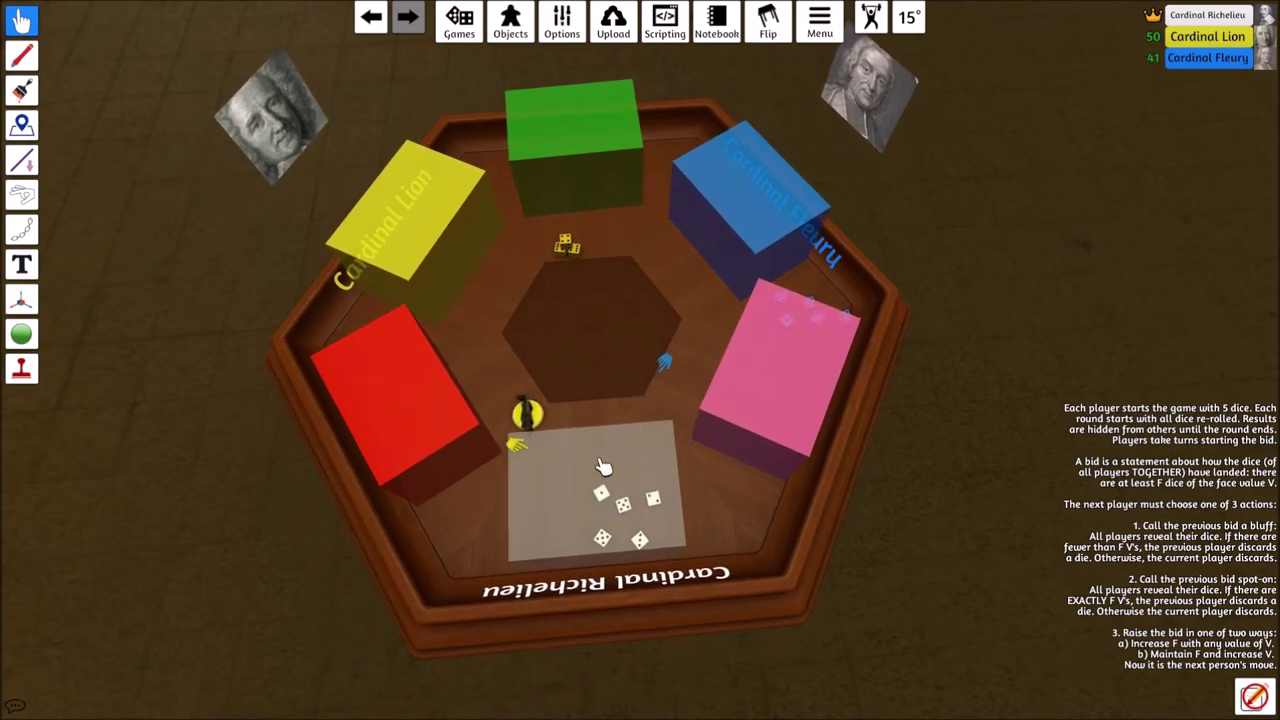
left_click_drag(700, 570, 585, 470)
left_click_drag(630, 512, 603, 372)
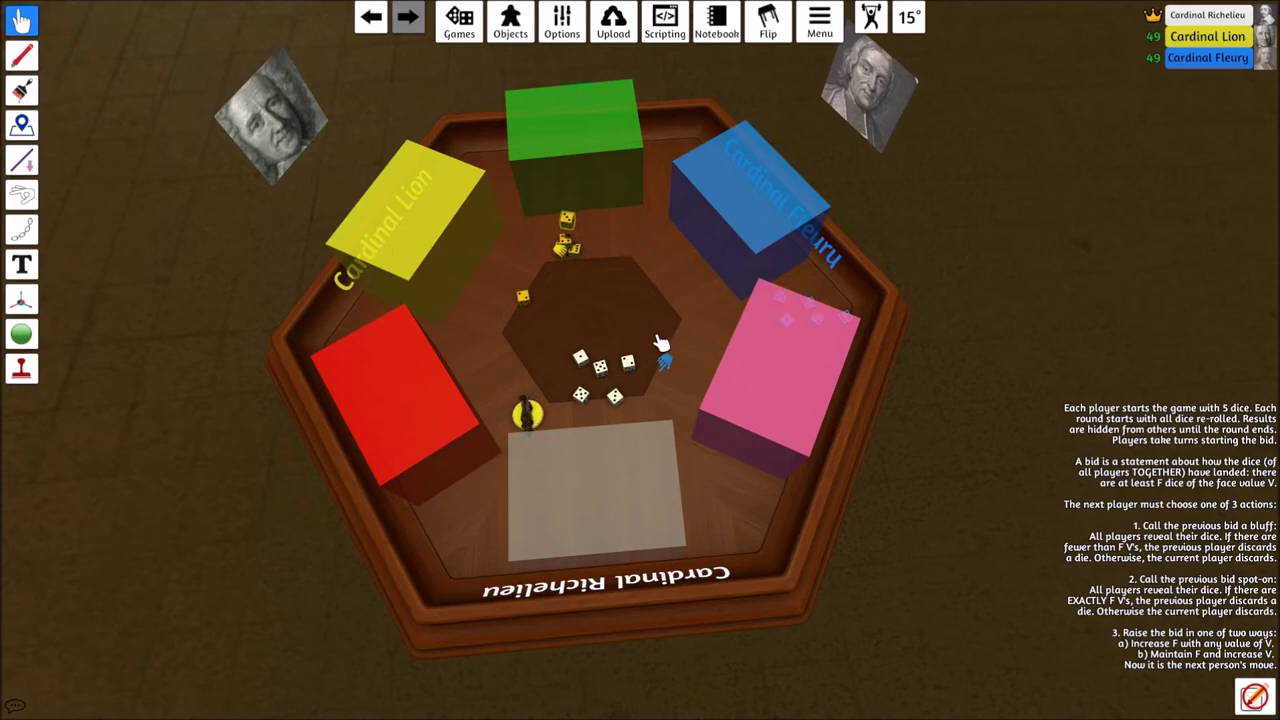
Gather the dice onto the grey mat, reveal them in the centre again, then return them
mouse_move(562, 410)
left_mouse_down()
mouse_move(600, 480)
mouse_move(625, 450)
left_mouse_up()
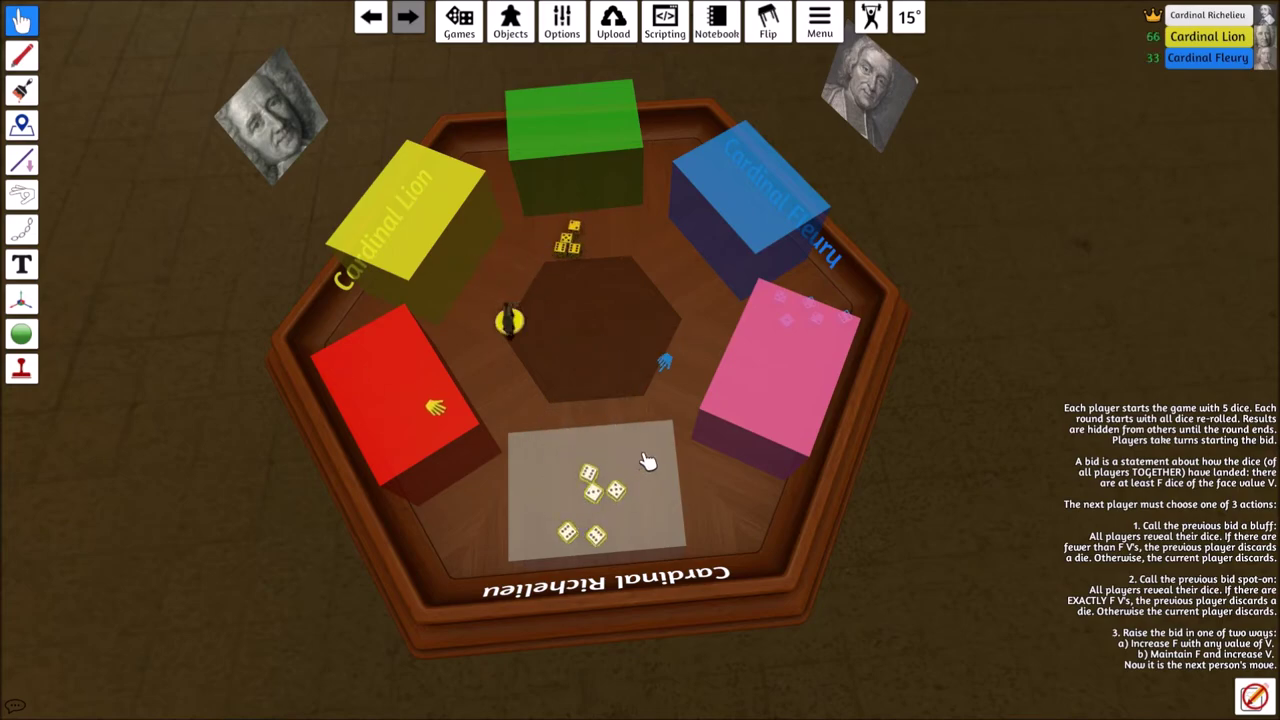
key("a")
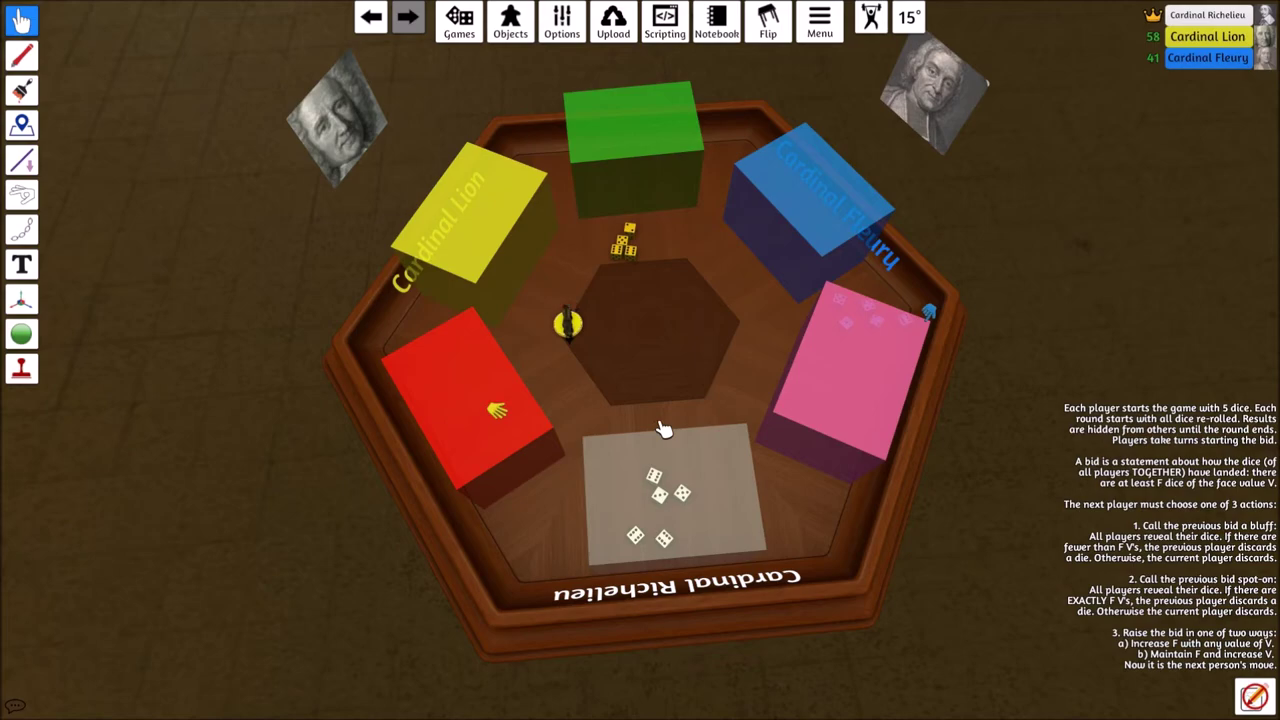
left_click_drag(668, 405, 675, 345)
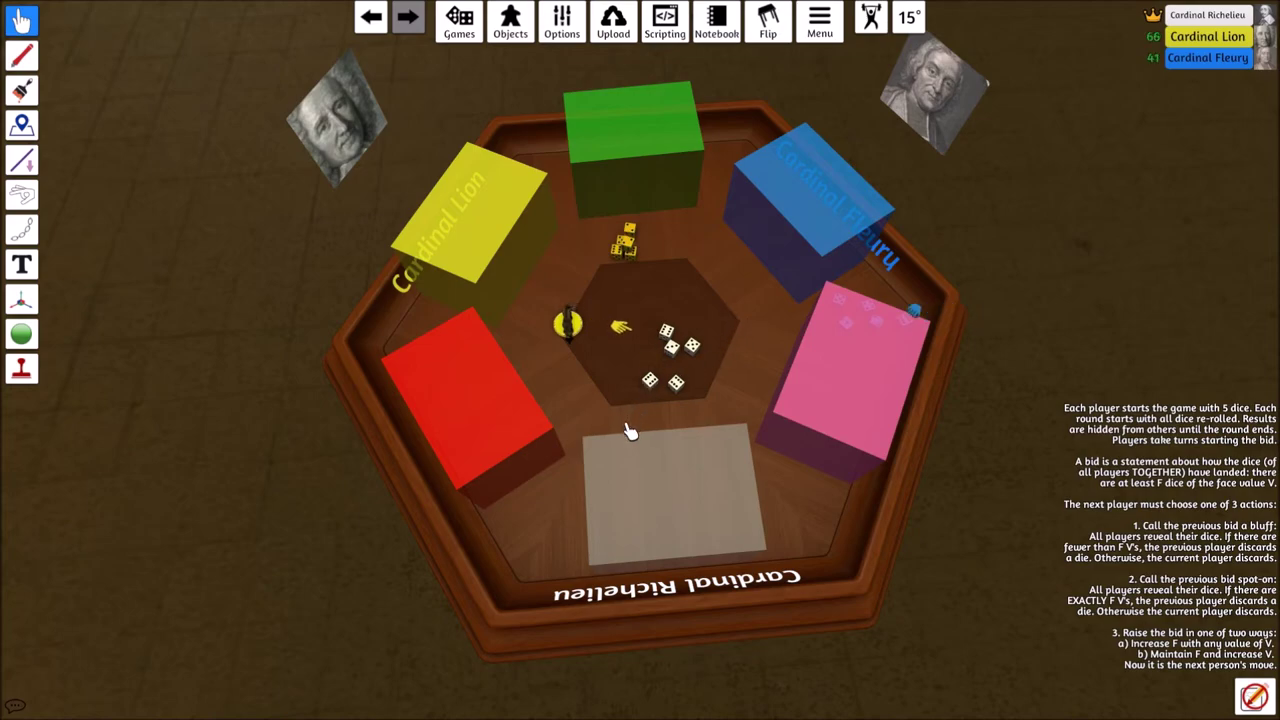
left_click_drag(630, 432, 740, 312)
left_click_drag(676, 345, 670, 480)
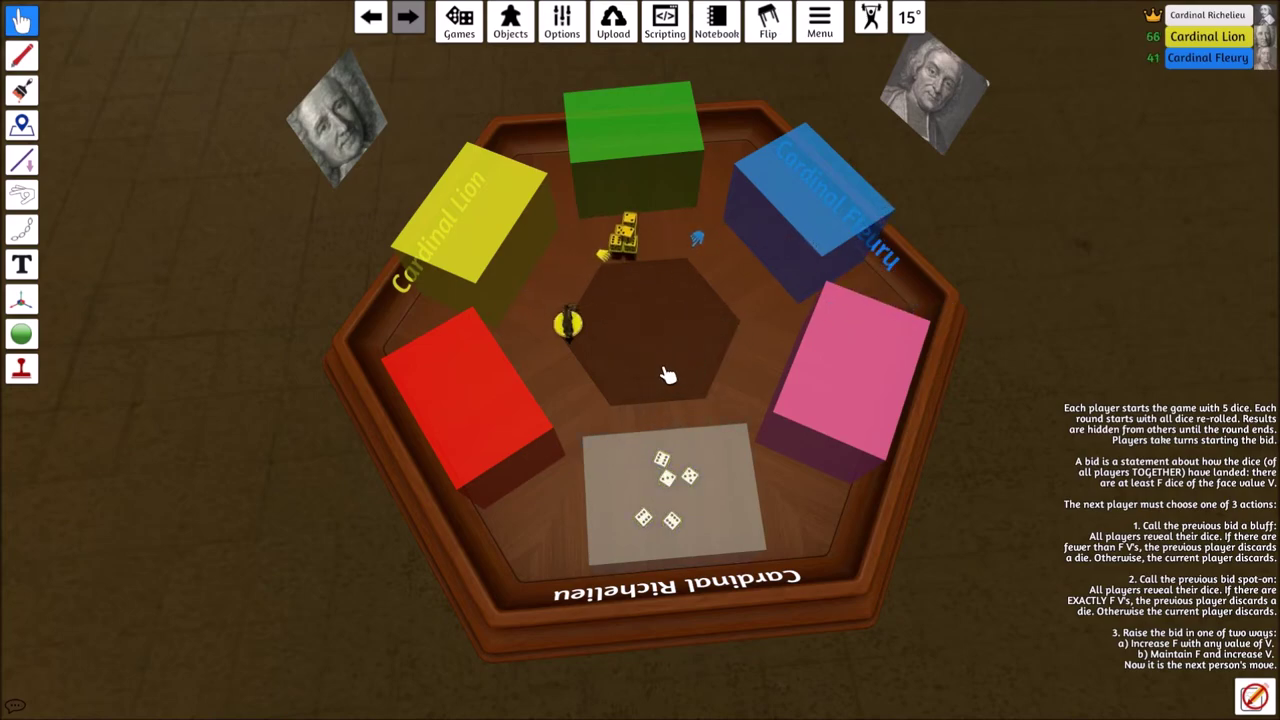
Pick up one die from the grey mat, set it back down, and deselect
right_click(770, 595)
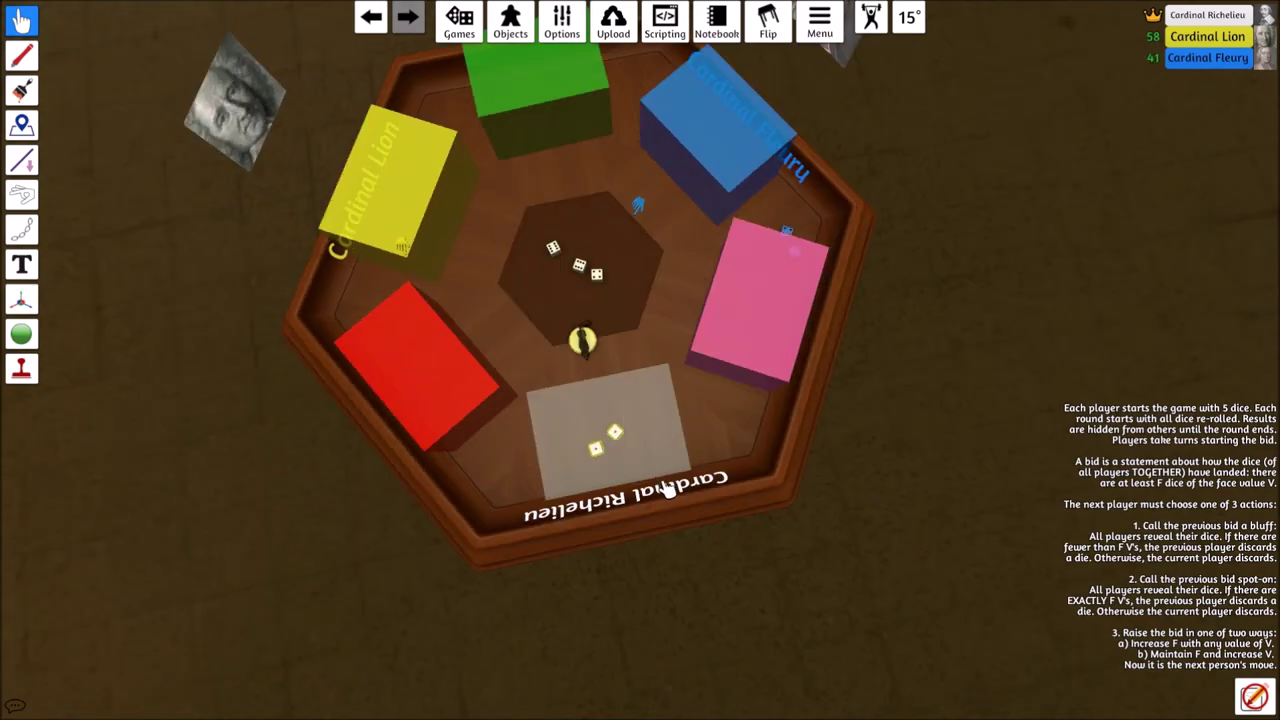
left_click_drag(616, 432, 612, 432)
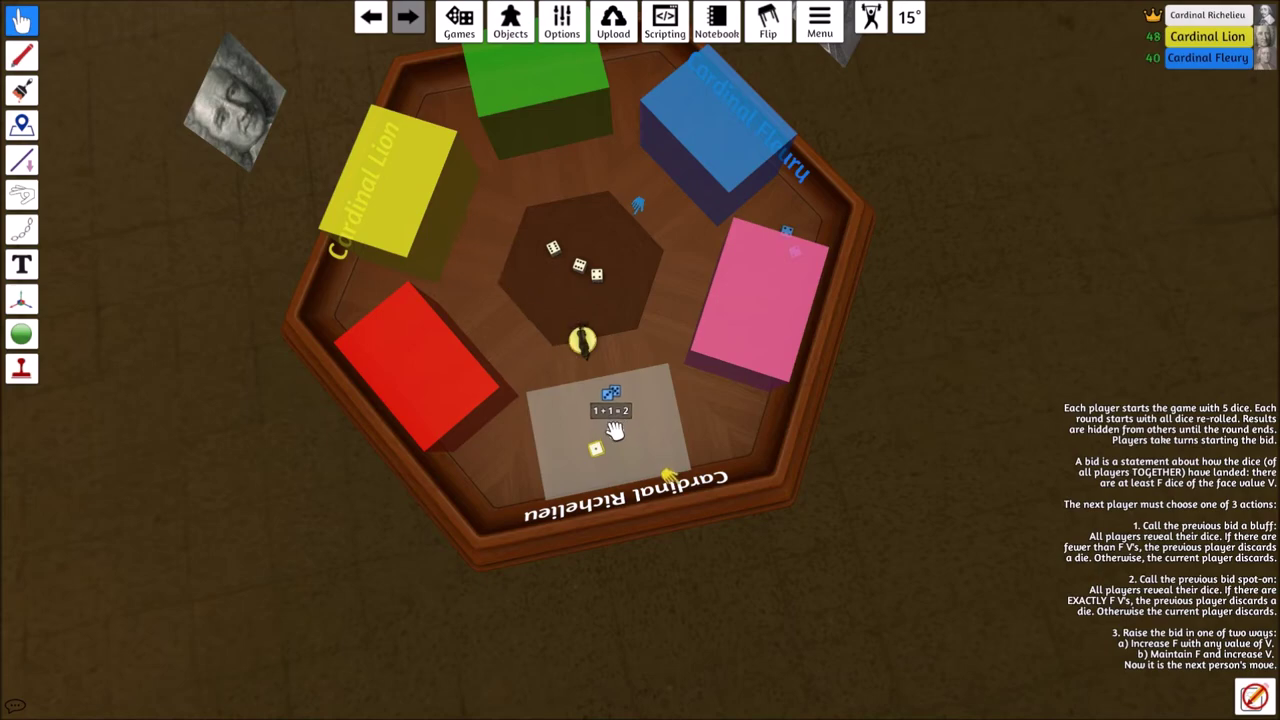
mouse_move(614, 432)
left_mouse_down()
mouse_move(617, 448)
mouse_move(630, 345)
left_mouse_up()
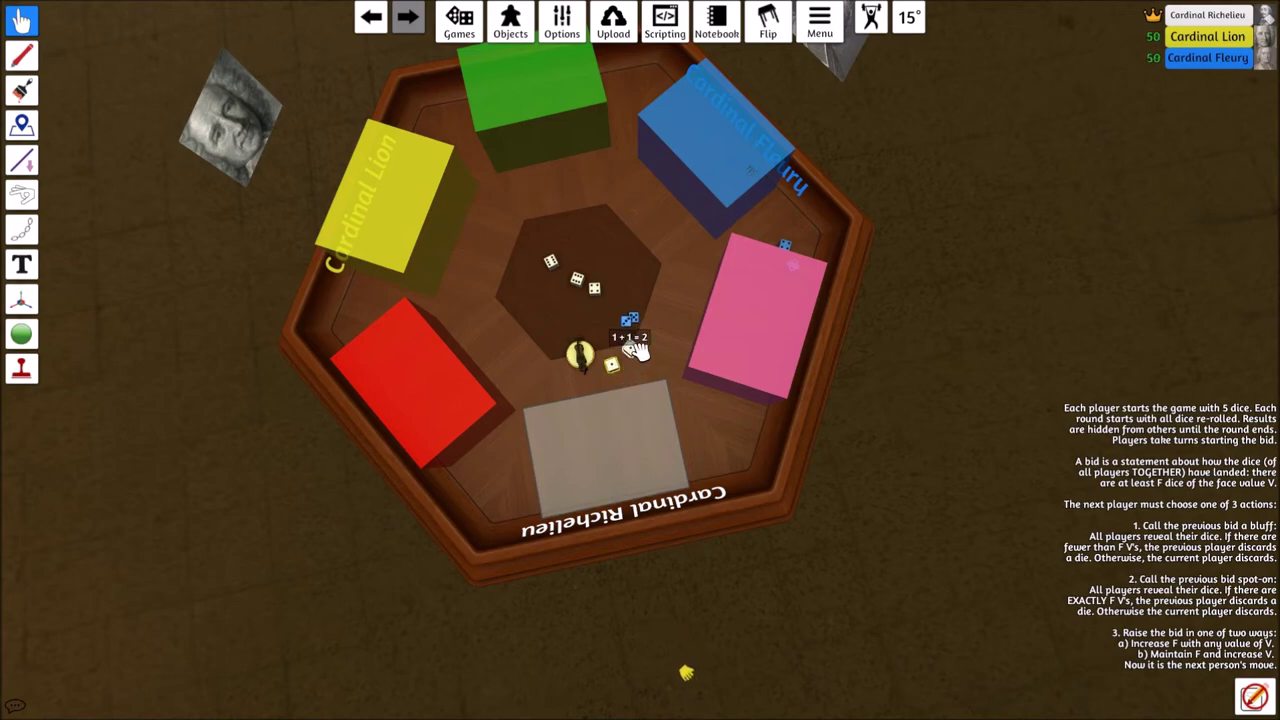
scroll(660, 325, "down", 2)
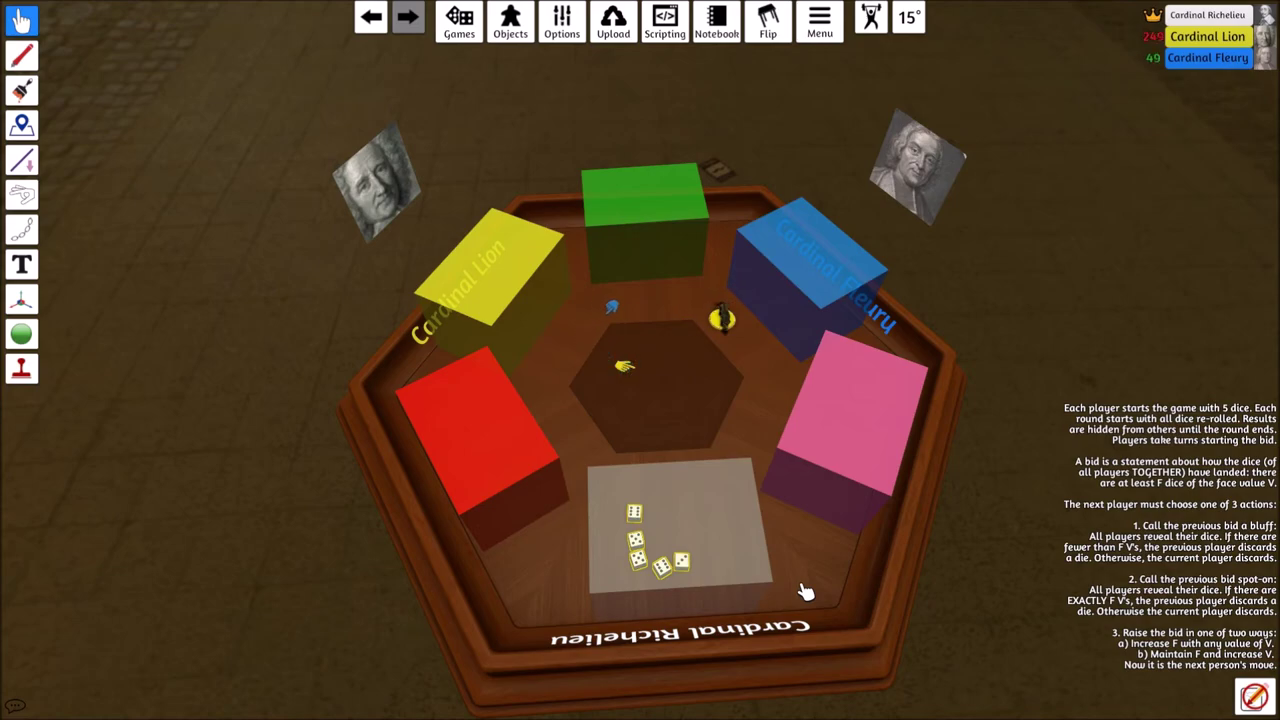
left_click(703, 527)
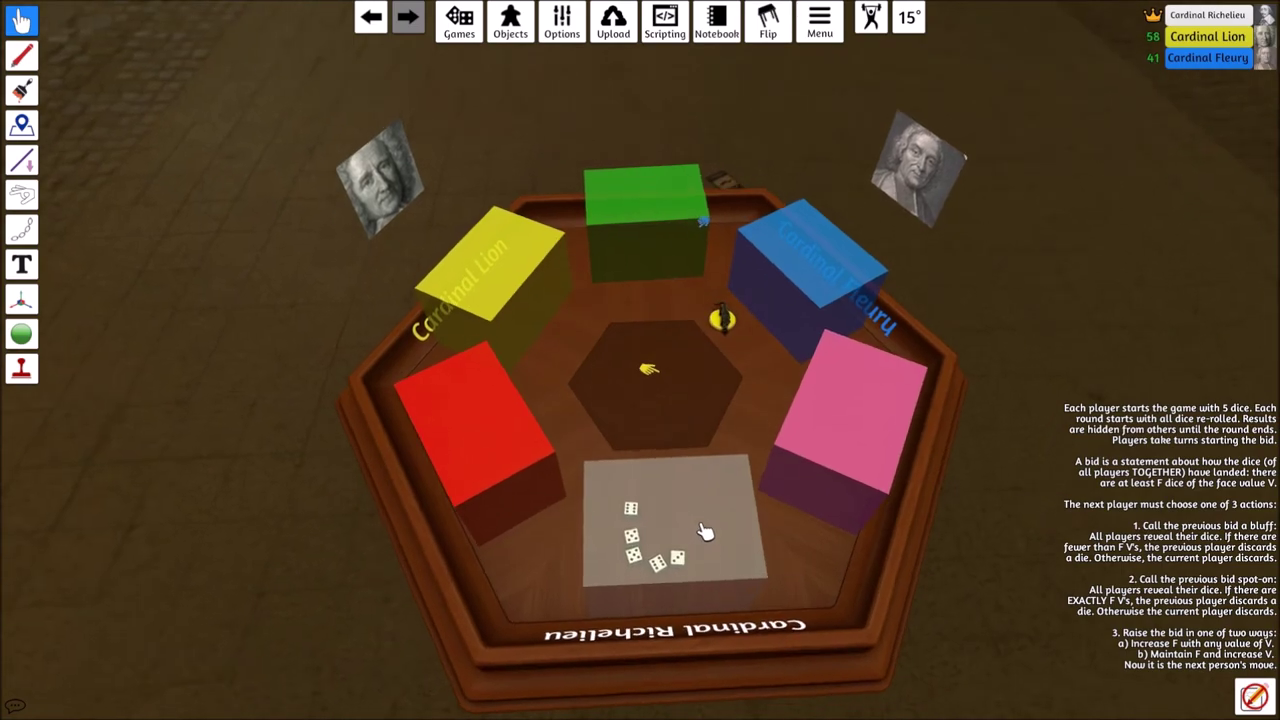
Select the five mat dice and move them into the centre hexagon
mouse_move(703, 527)
left_mouse_down()
mouse_move(686, 543)
mouse_move(975, 547)
mouse_move(582, 478)
mouse_move(948, 366)
mouse_move(748, 443)
left_mouse_up()
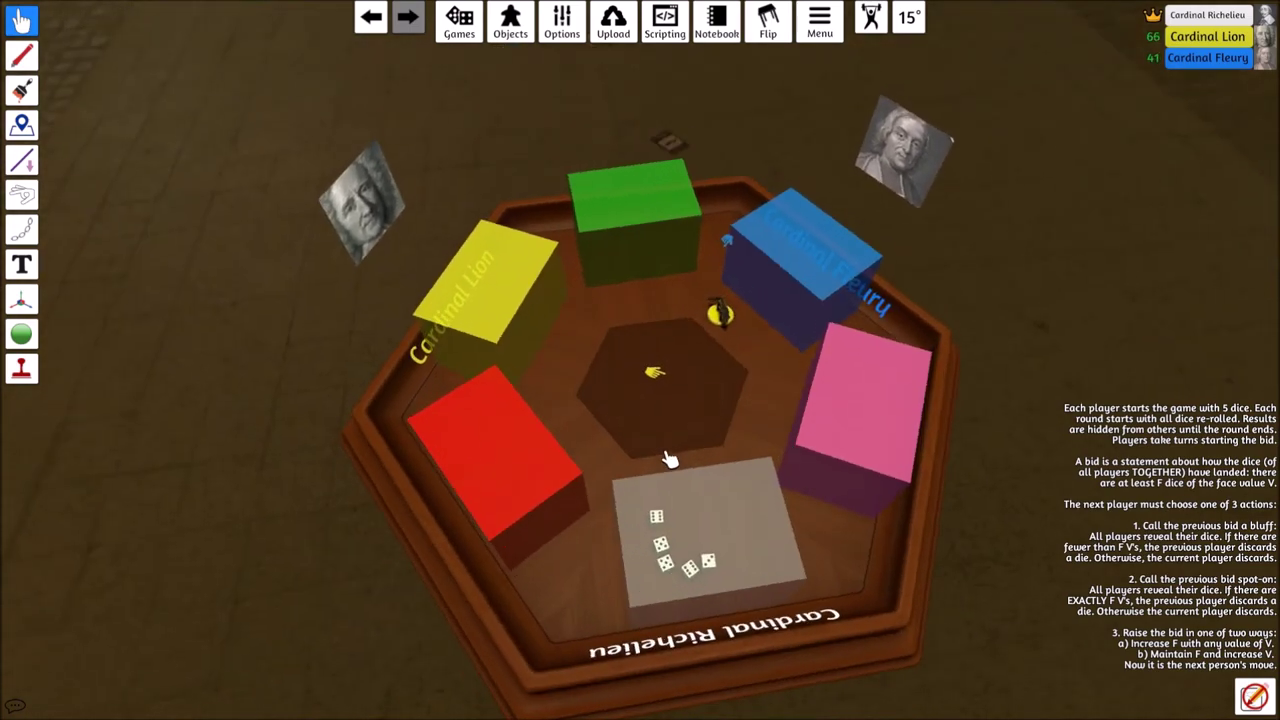
mouse_move(655, 460)
left_mouse_down()
mouse_move(619, 443)
mouse_move(597, 464)
mouse_move(622, 490)
left_mouse_up()
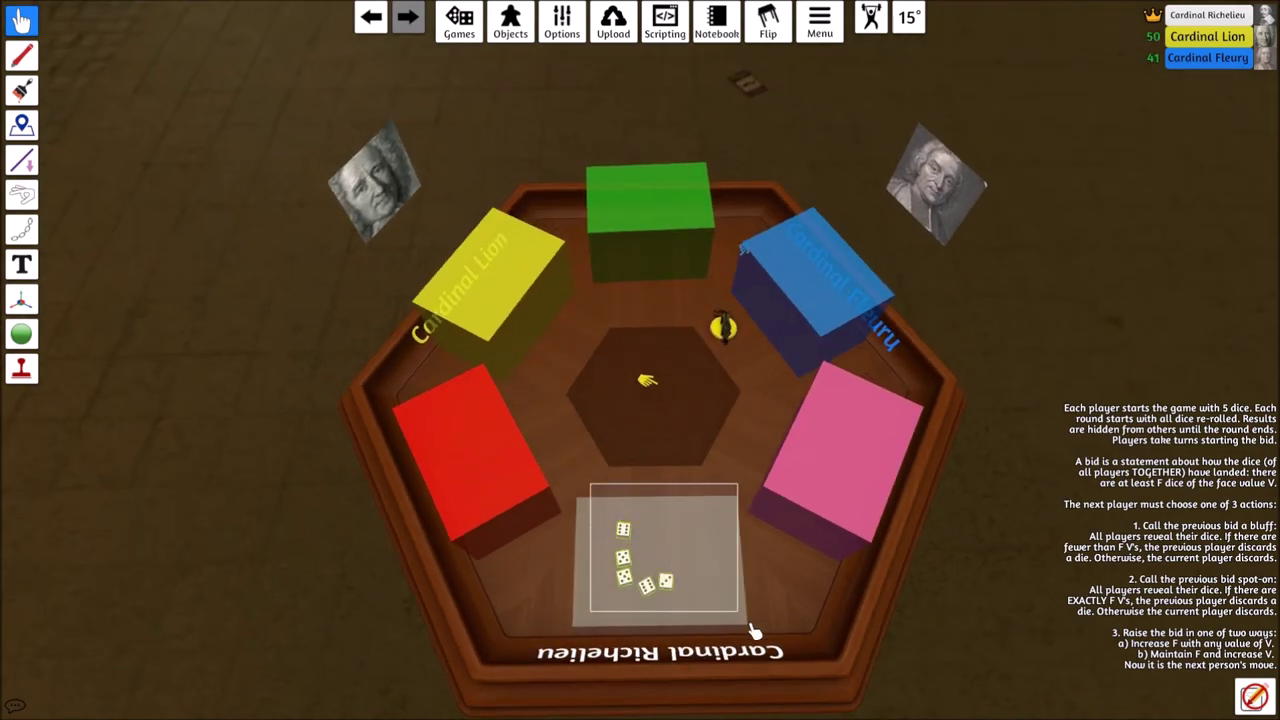
left_click_drag(740, 635, 600, 515)
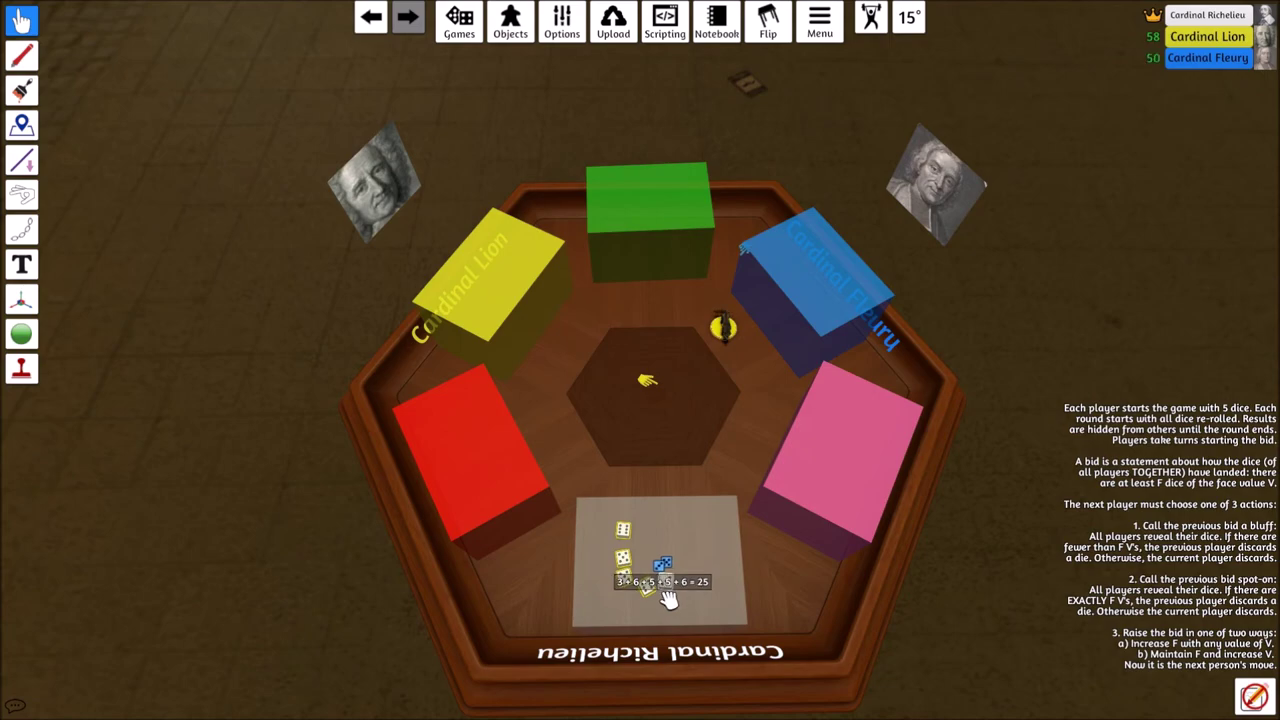
mouse_move(668, 598)
left_mouse_down()
mouse_move(703, 492)
mouse_move(660, 450)
left_mouse_up()
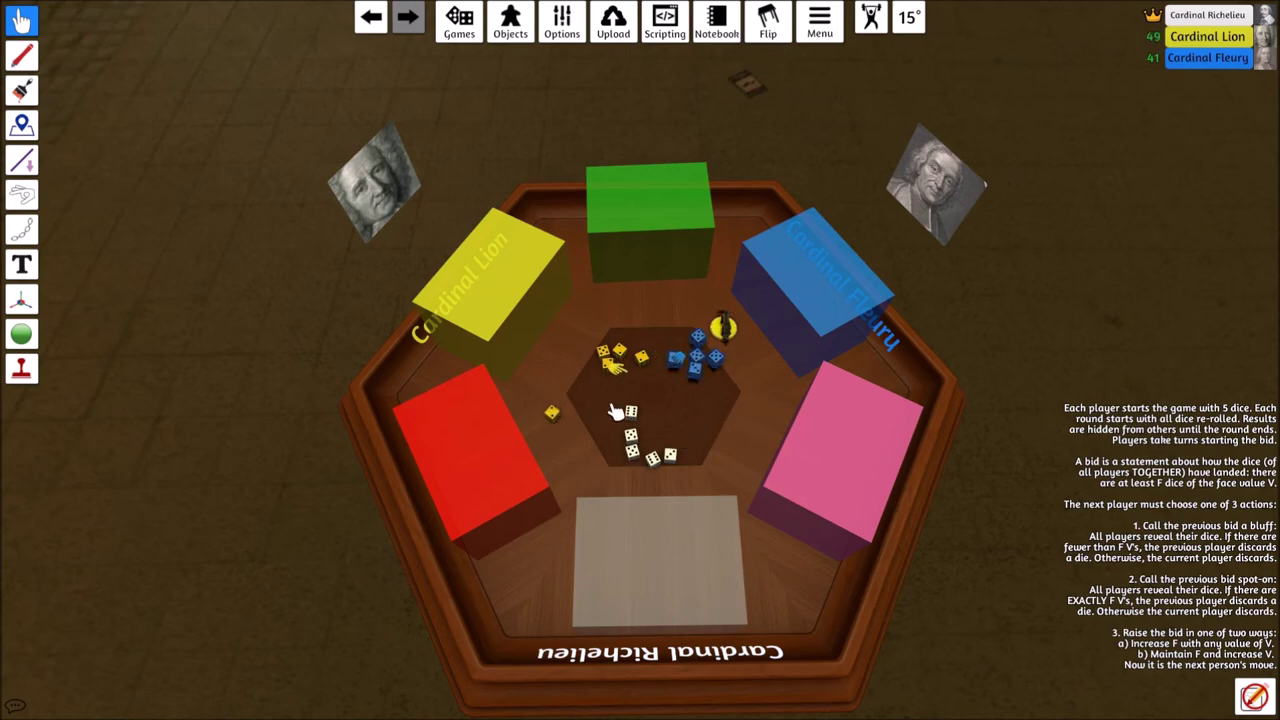
Pull the five white dice onto your mat, re-roll them, and move them into the centre hexagon
left_click_drag(600, 400, 745, 515)
left_click_drag(640, 430, 655, 580)
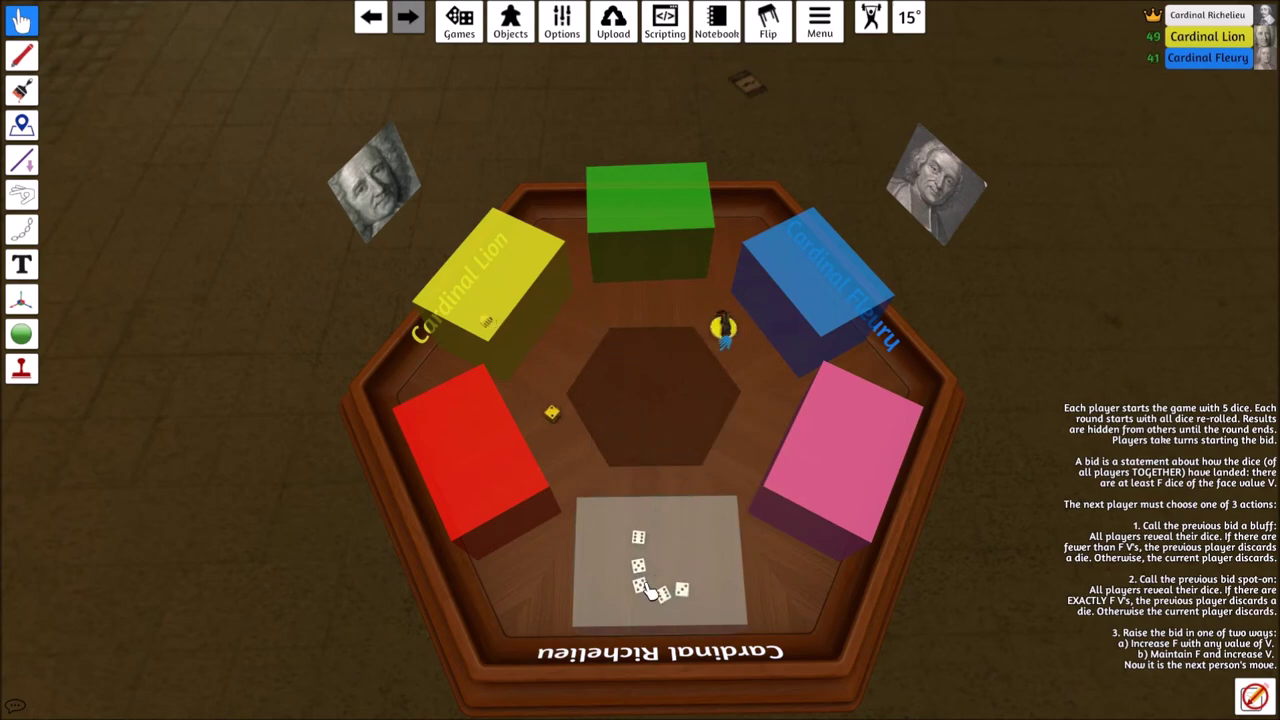
key("r")
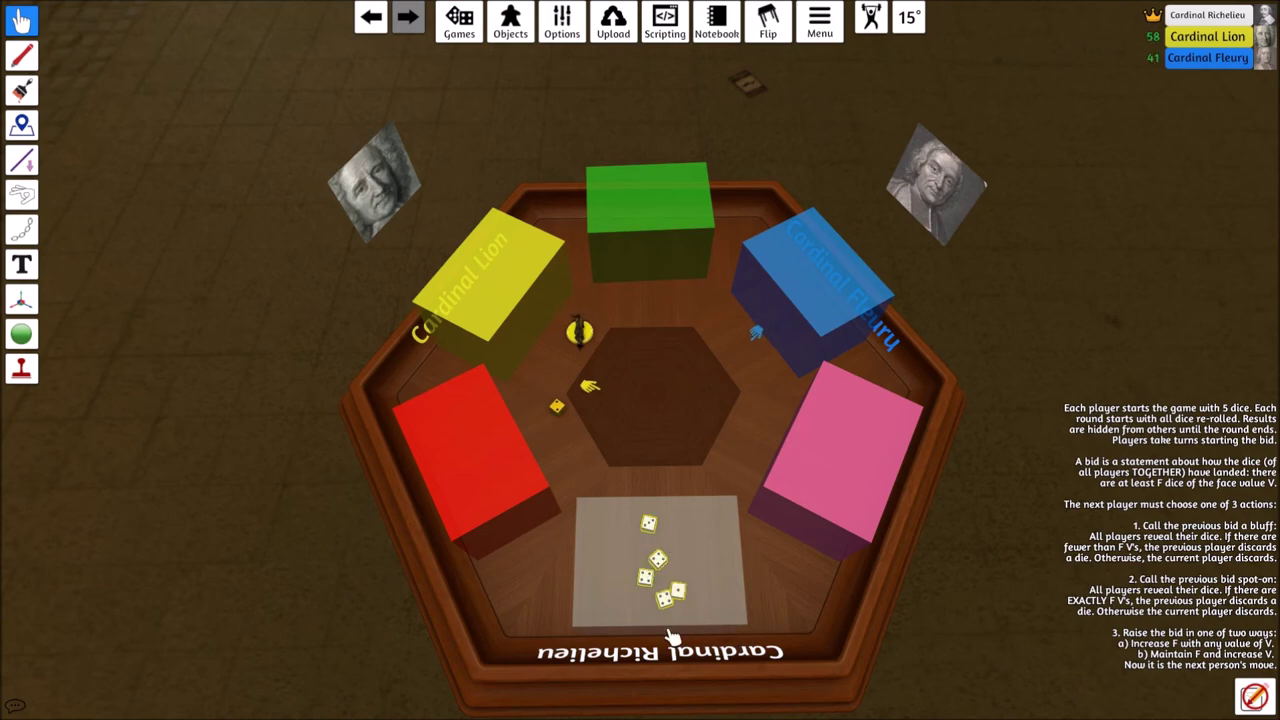
left_click_drag(672, 620, 656, 590)
left_click_drag(655, 575, 655, 440)
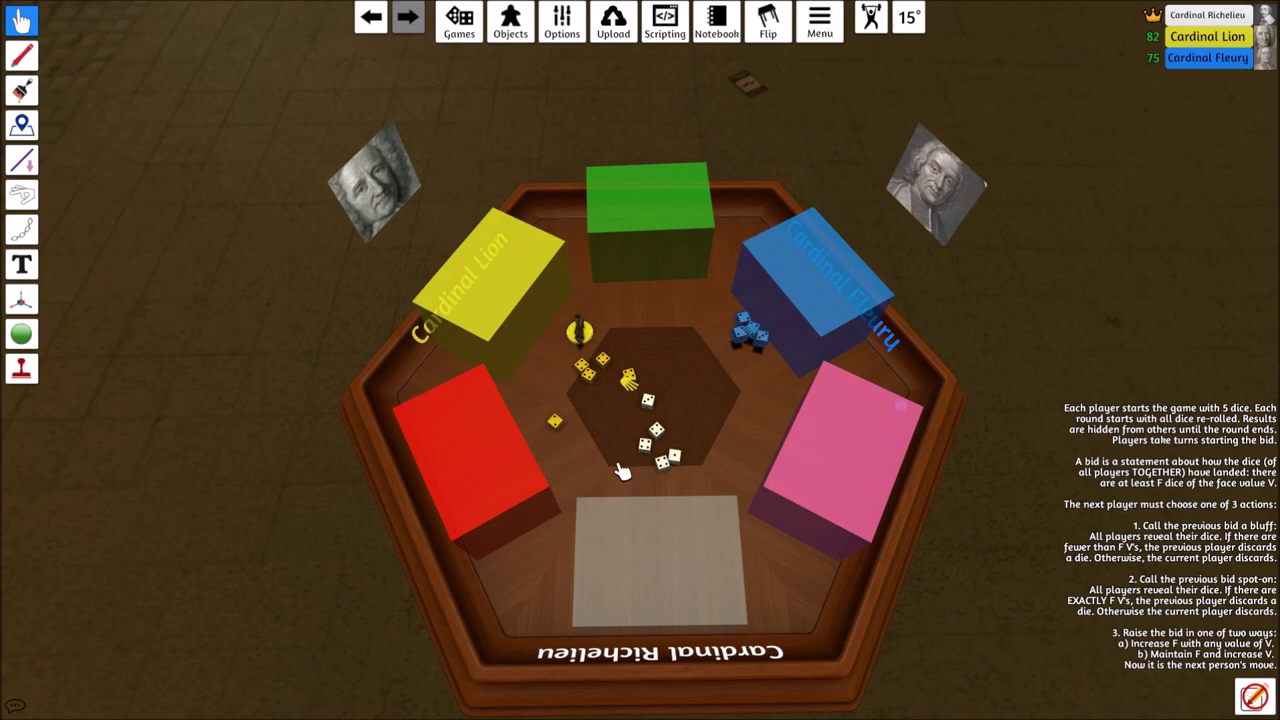
Move the five white dice from the centre hexagon back onto your grey mat
left_click_drag(625, 476, 728, 398)
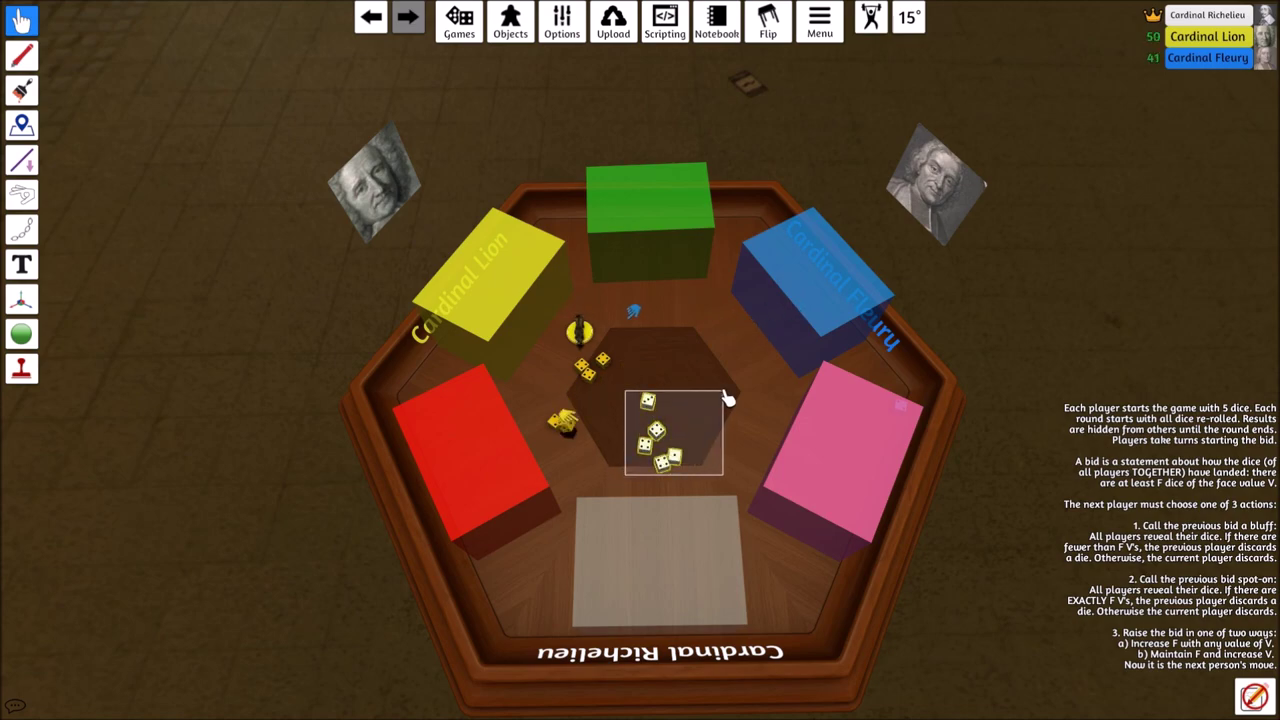
left_click_drag(655, 430, 645, 545)
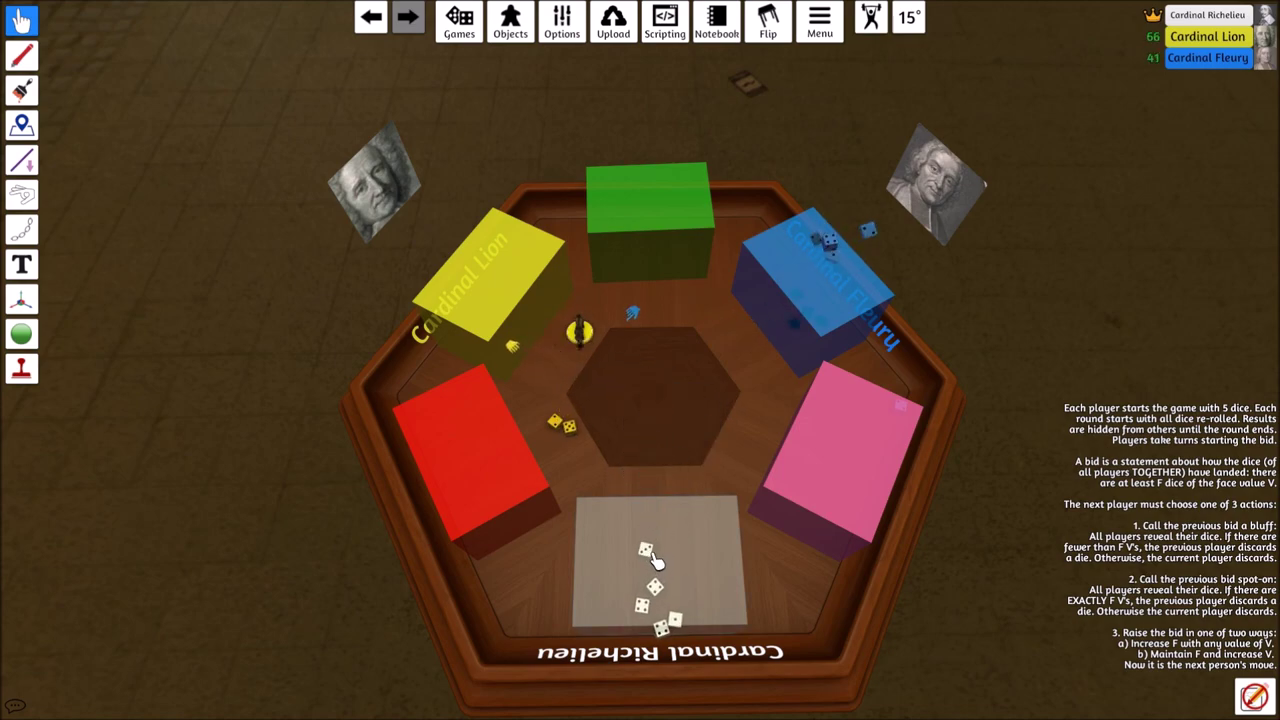